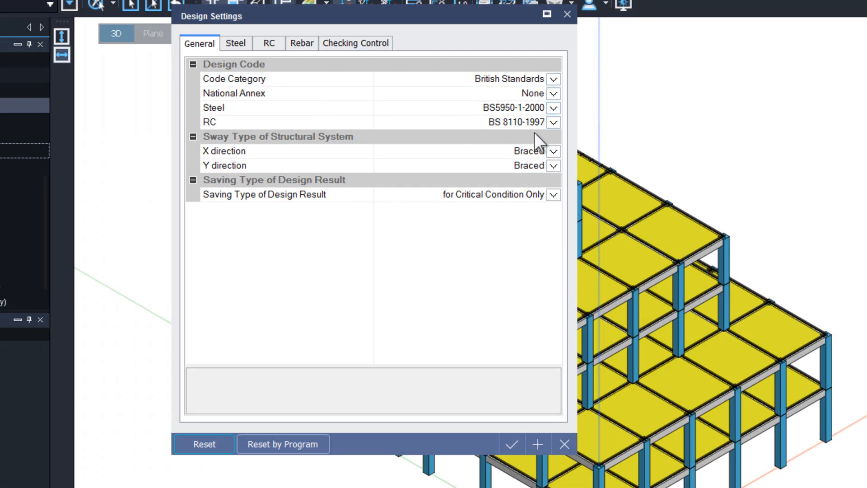
- Review the RC design parameters, covering partial factors, strength checks, and crack and deflection settings
{"action": "left_click", "coordinate": [267, 45]}
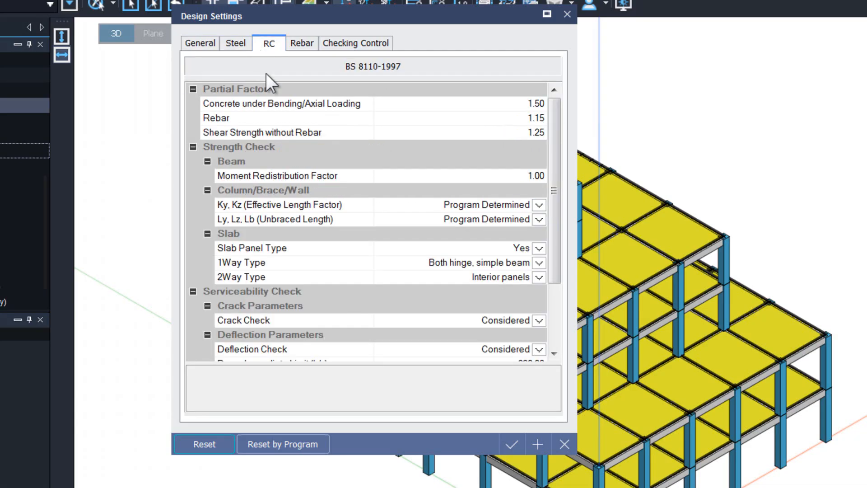
{"action": "left_click_drag", "start_coordinate": [557, 115], "coordinate": [550, 136]}
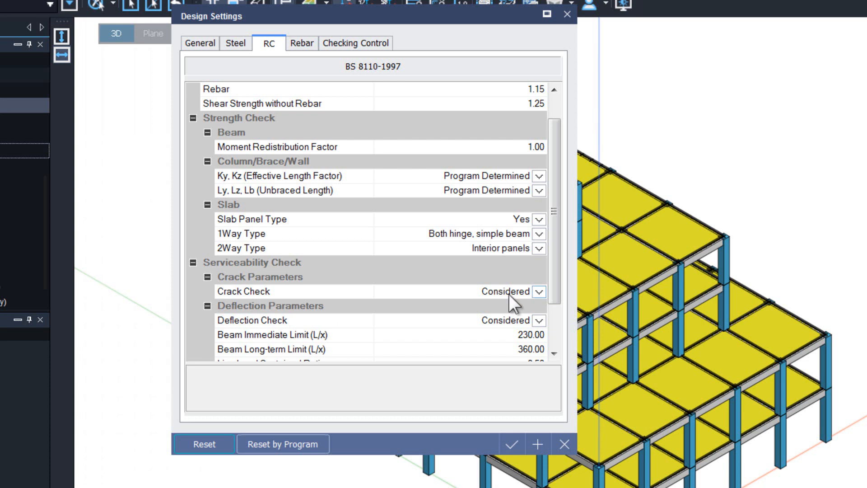
{"action": "left_click_drag", "start_coordinate": [554, 294], "coordinate": [535, 334]}
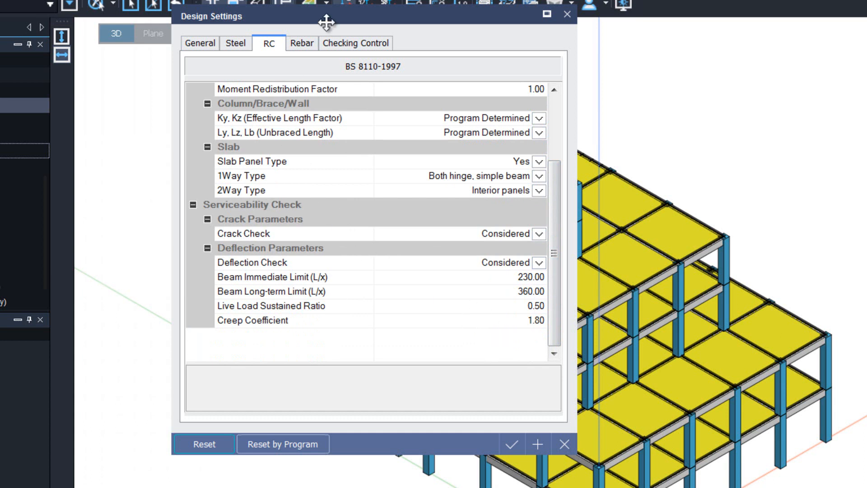
- Set the rebar material standard to BS and review its table of bar sizes
{"action": "left_click", "coordinate": [302, 42]}
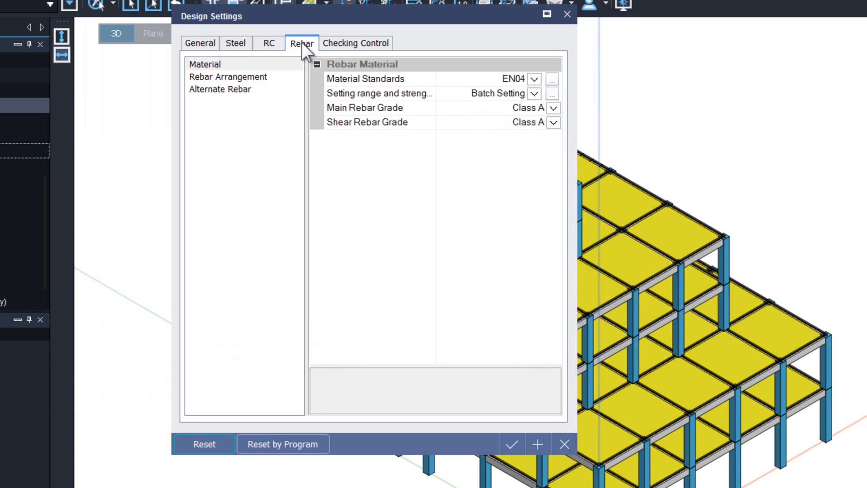
{"action": "left_click", "coordinate": [535, 79]}
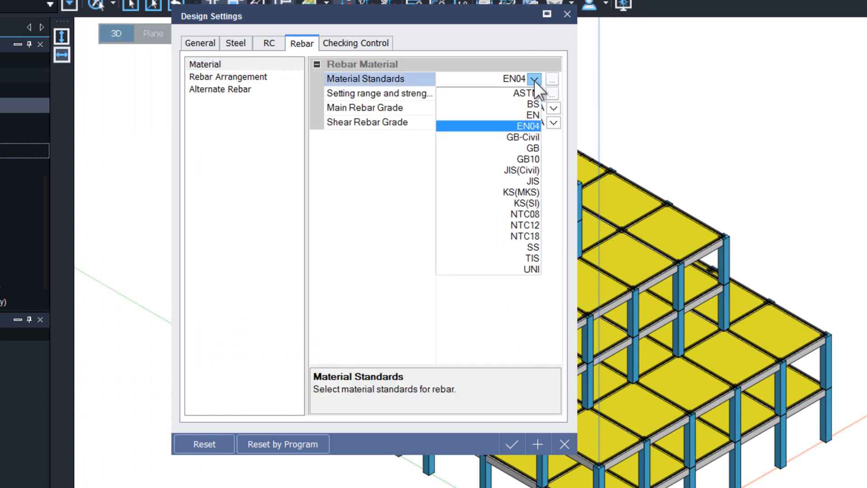
{"action": "left_click", "coordinate": [516, 104]}
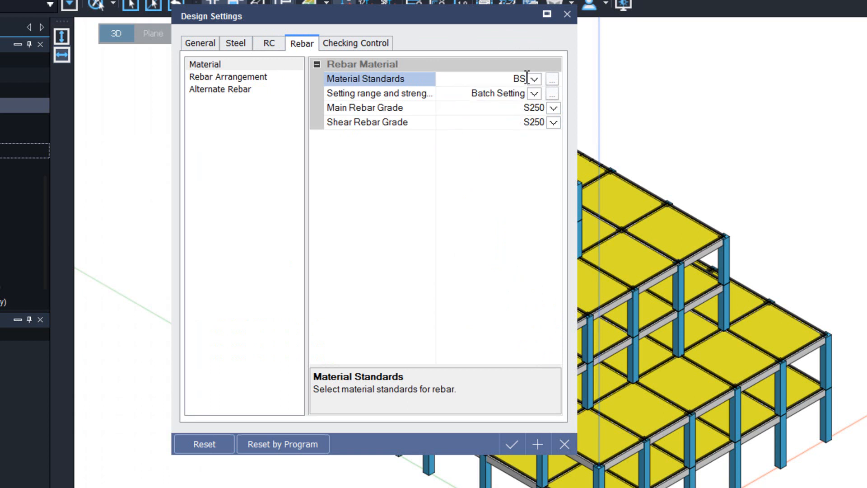
{"action": "left_click", "coordinate": [553, 80]}
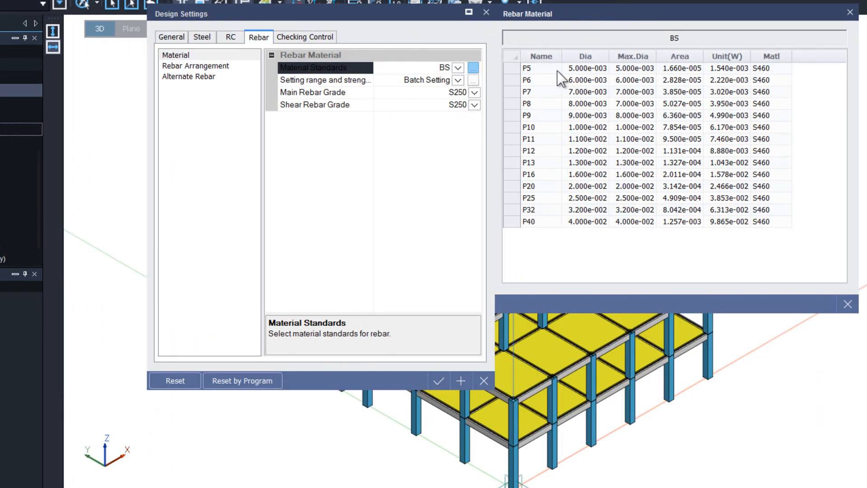
{"action": "left_click_drag", "start_coordinate": [558, 71], "coordinate": [758, 231]}
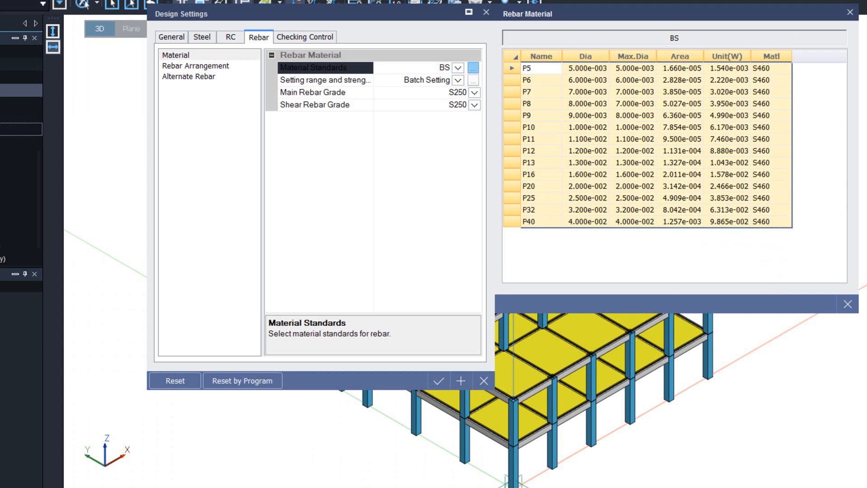
{"action": "left_click", "coordinate": [850, 12]}
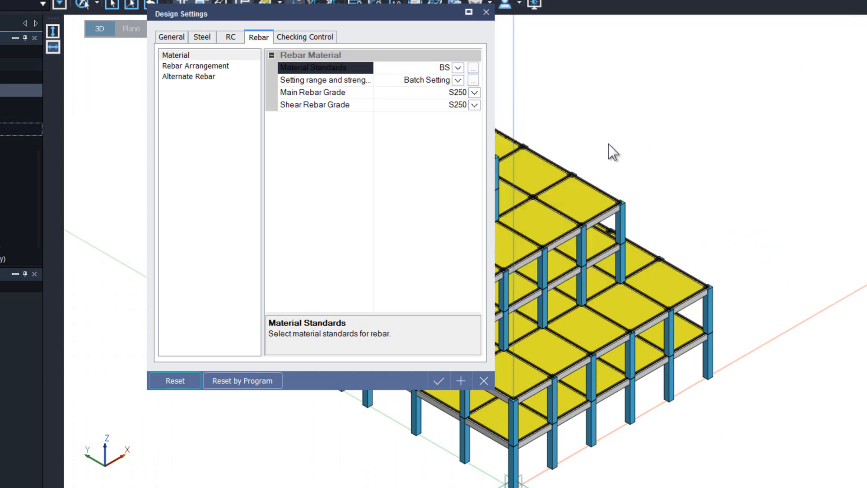
- Exclude P13 from the beam main rebar, P11 and P13 from the beam shear rebar, and P13 from the column shear rebar
{"action": "left_click", "coordinate": [473, 81]}
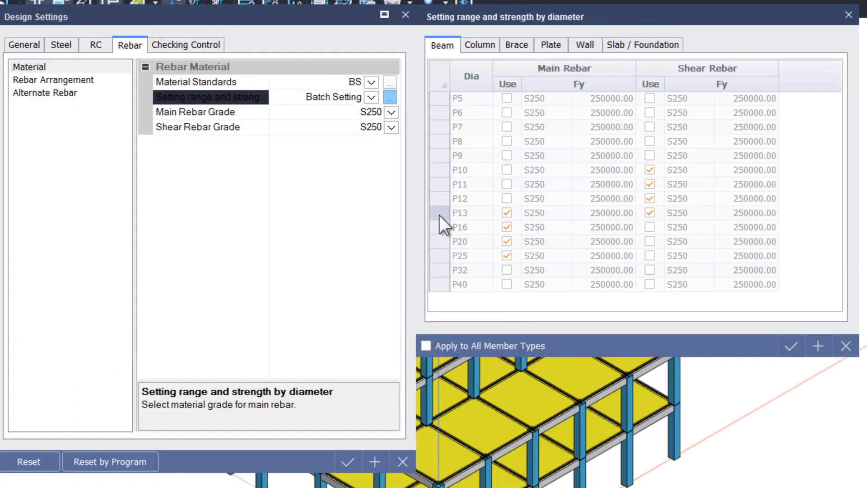
{"action": "left_click", "coordinate": [509, 212]}
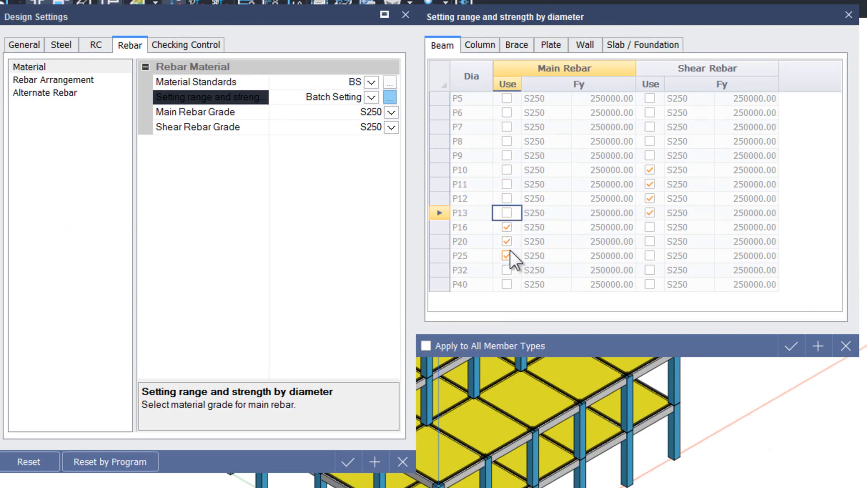
{"action": "left_click", "coordinate": [650, 212]}
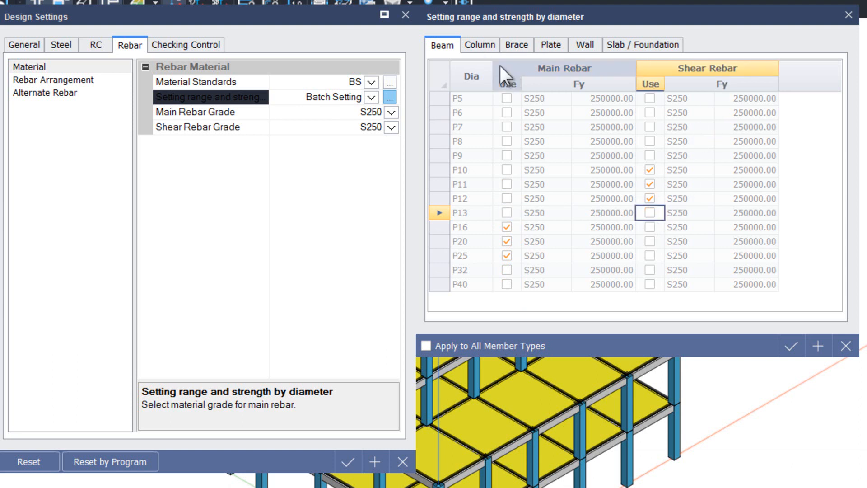
{"action": "left_click", "coordinate": [648, 183]}
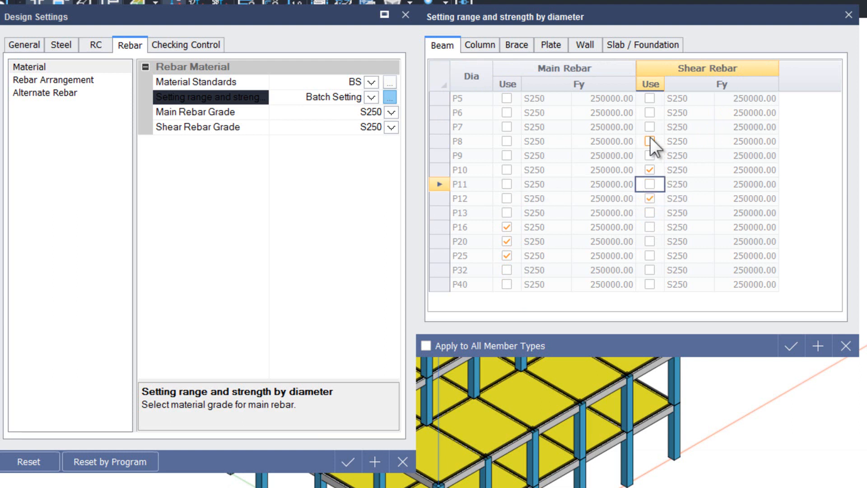
{"action": "left_click", "coordinate": [476, 44]}
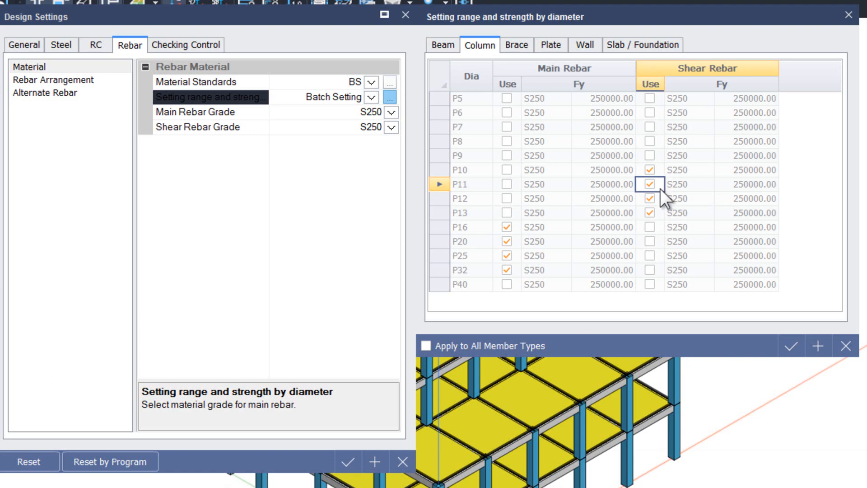
{"action": "left_click", "coordinate": [651, 211]}
- For the wall main rebar, exclude diameters P10, P11 and P13 and include P16 and P20
{"action": "left_click", "coordinate": [555, 44]}
{"action": "left_click", "coordinate": [585, 44]}
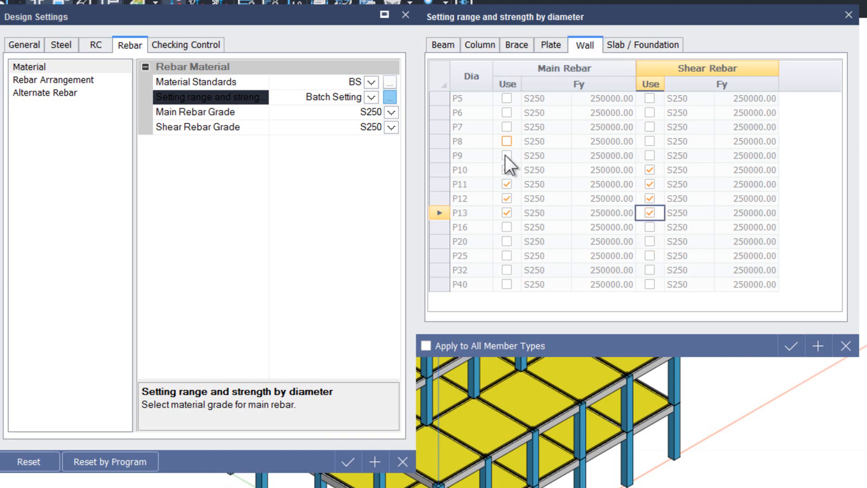
{"action": "left_click", "coordinate": [507, 170]}
{"action": "left_click", "coordinate": [506, 184]}
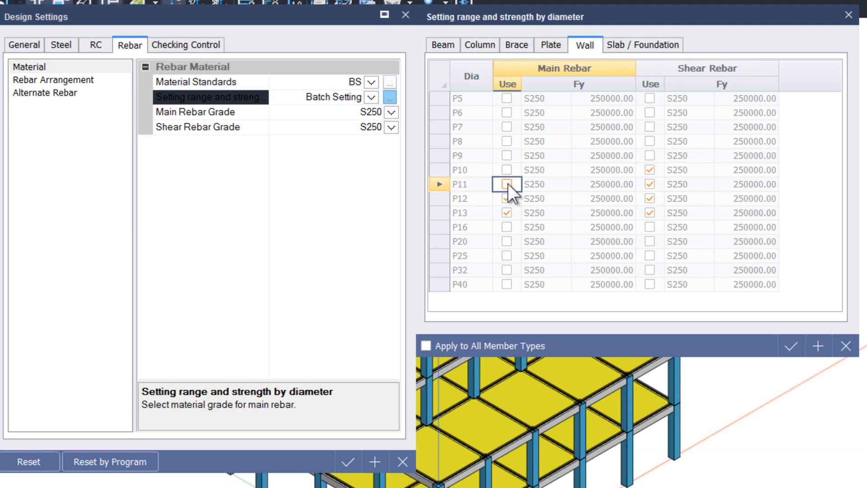
{"action": "left_click", "coordinate": [506, 212]}
{"action": "left_click", "coordinate": [507, 227]}
{"action": "left_click", "coordinate": [507, 242]}
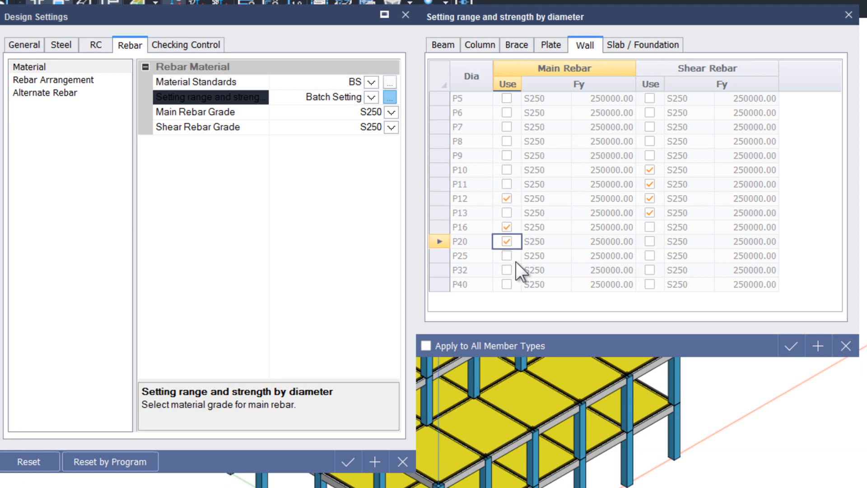
- For the wall shear rebar, exclude diameters P11 and P13 and include P16
{"action": "left_click", "coordinate": [650, 184]}
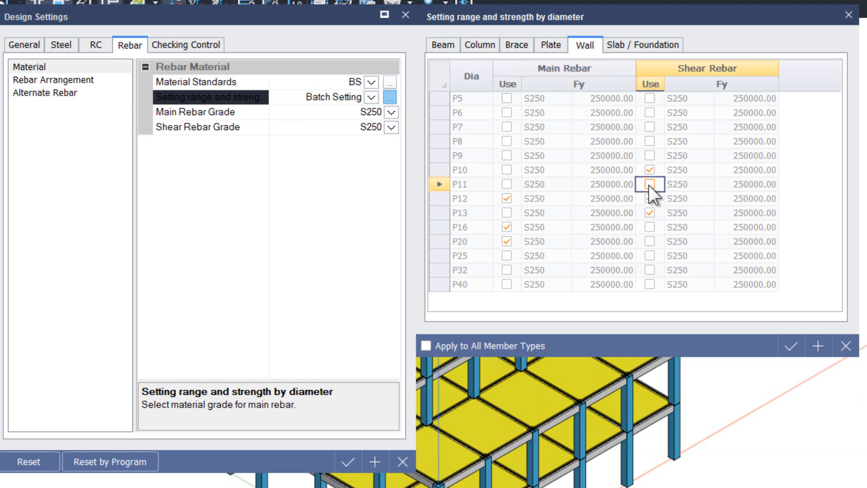
{"action": "left_click", "coordinate": [649, 212]}
{"action": "left_click", "coordinate": [651, 227]}
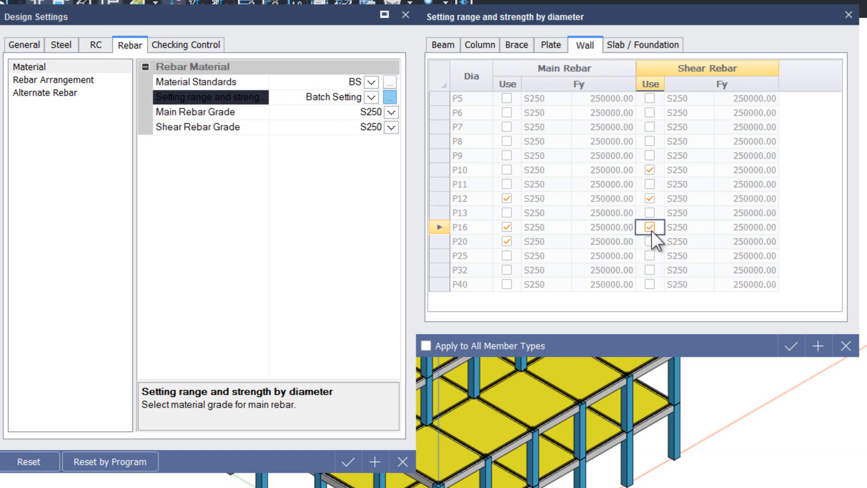
- Exclude P11, P13 and P32 from the slab and foundation main rebar and apply the diameter range settings
{"action": "left_click", "coordinate": [629, 50]}
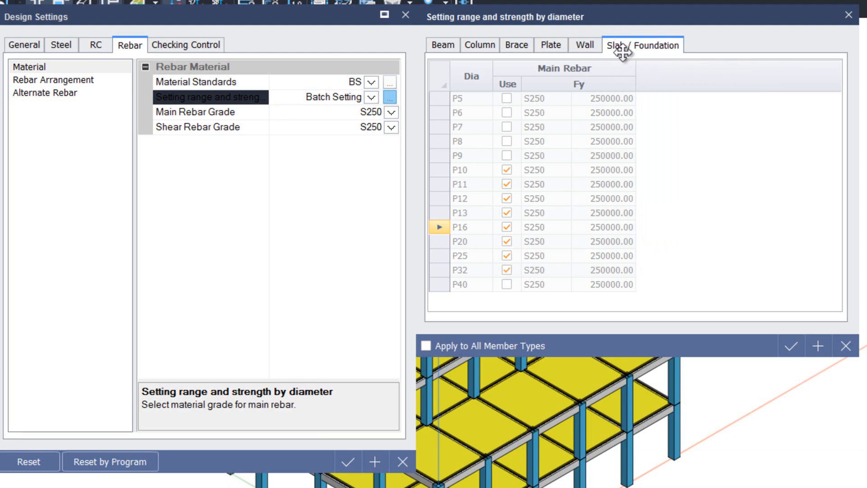
{"action": "left_click", "coordinate": [506, 184]}
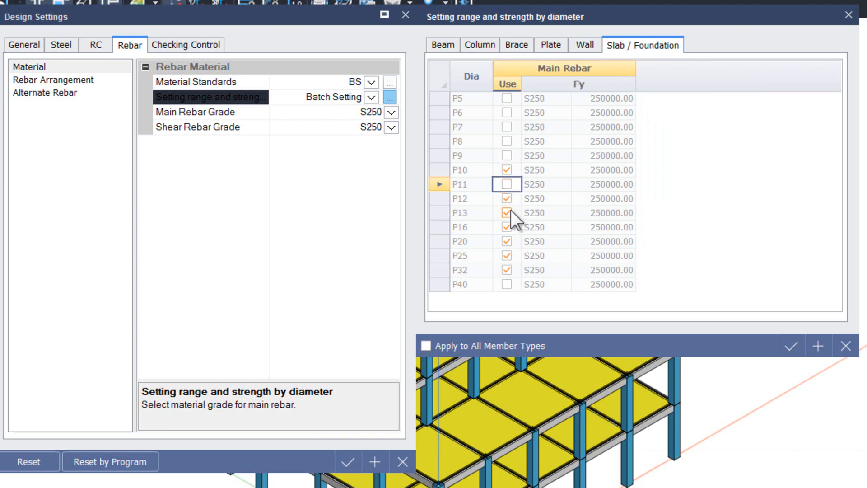
{"action": "left_click", "coordinate": [506, 211]}
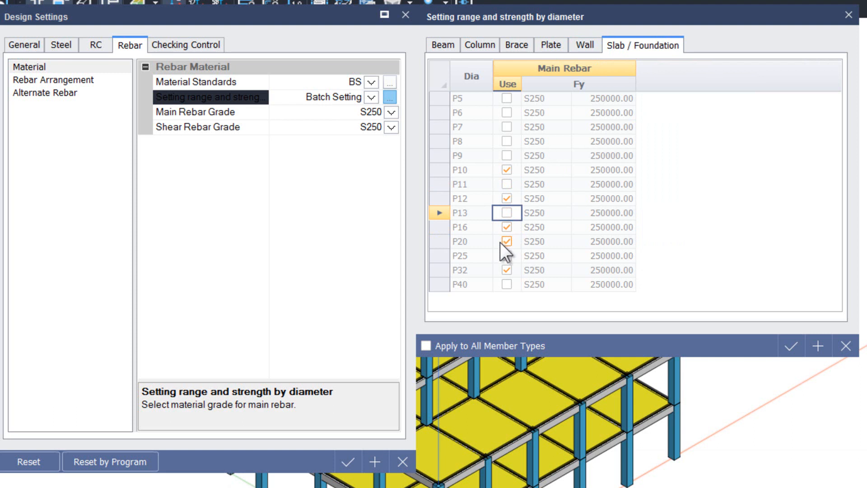
{"action": "left_click", "coordinate": [506, 271]}
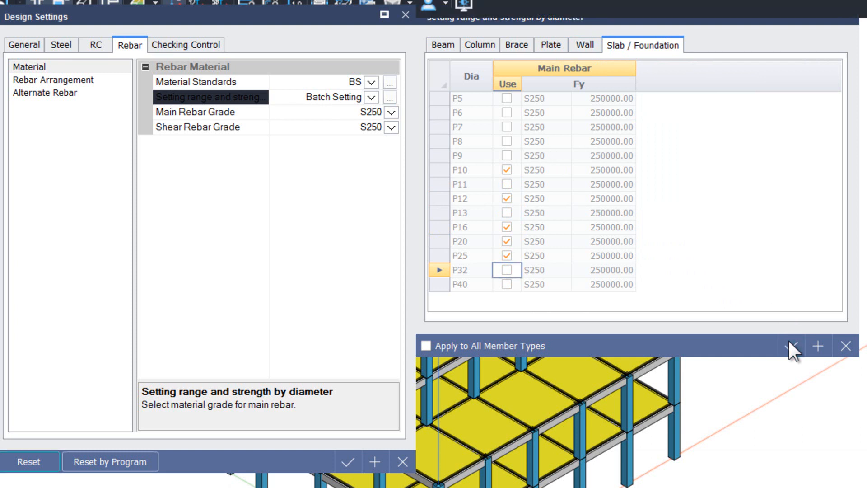
{"action": "left_click", "coordinate": [788, 340]}
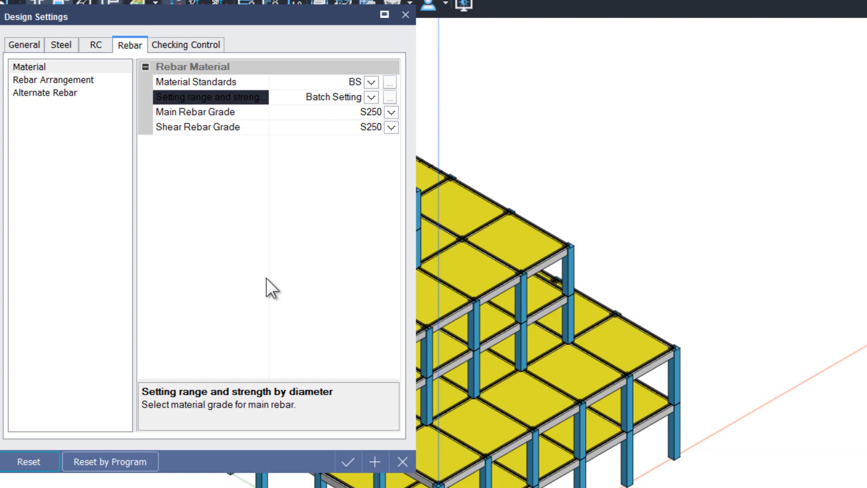
- Review the default rebar arrangement settings, and set both the use of alternate rebar and its slab/foundation option to Considered
{"action": "left_click", "coordinate": [57, 79]}
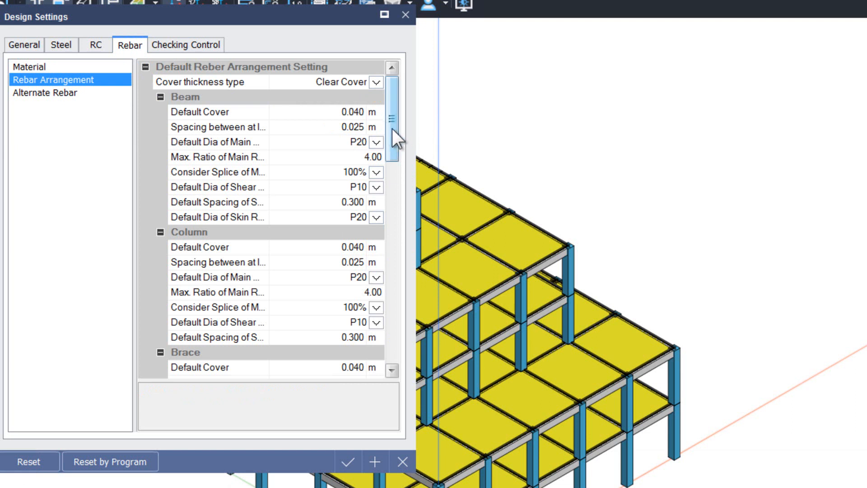
{"action": "left_click_drag", "start_coordinate": [392, 129], "coordinate": [378, 115]}
{"action": "left_click", "coordinate": [63, 93]}
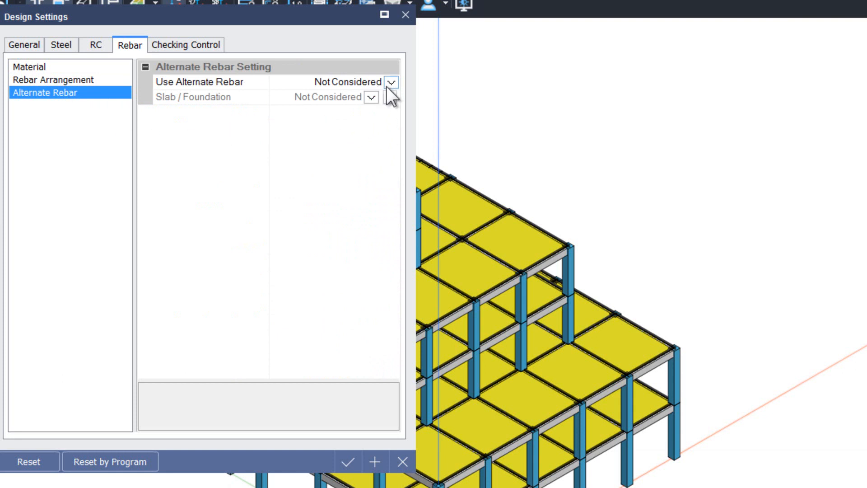
{"action": "left_click", "coordinate": [367, 96]}
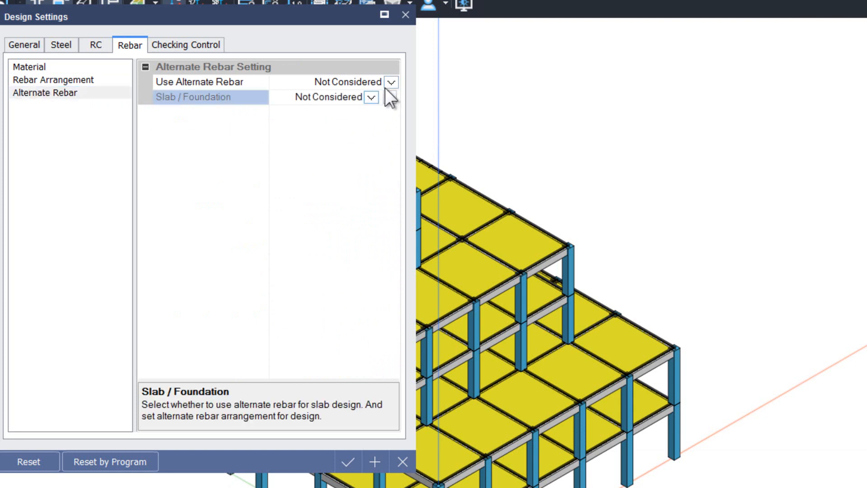
{"action": "left_click", "coordinate": [390, 83]}
{"action": "left_click", "coordinate": [383, 93]}
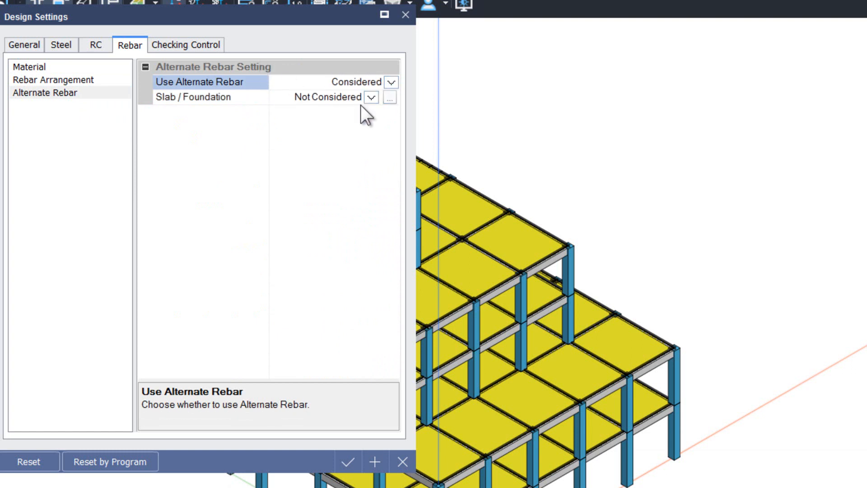
{"action": "left_click", "coordinate": [370, 97]}
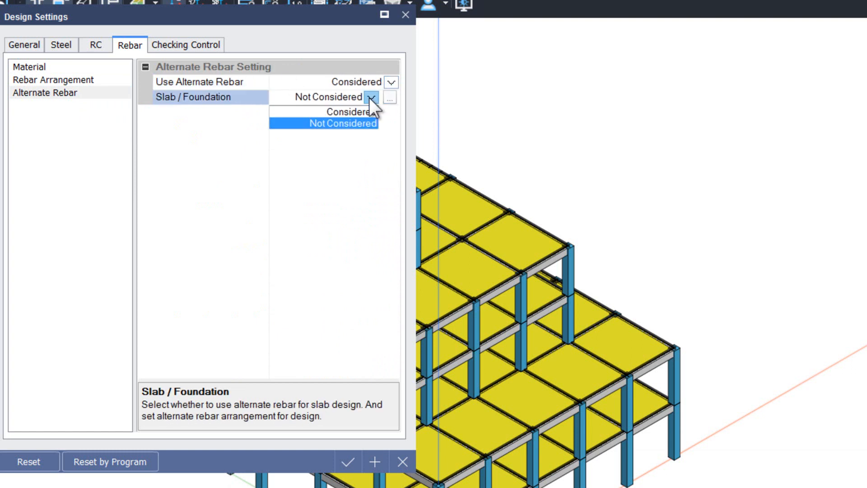
{"action": "left_click", "coordinate": [357, 112]}
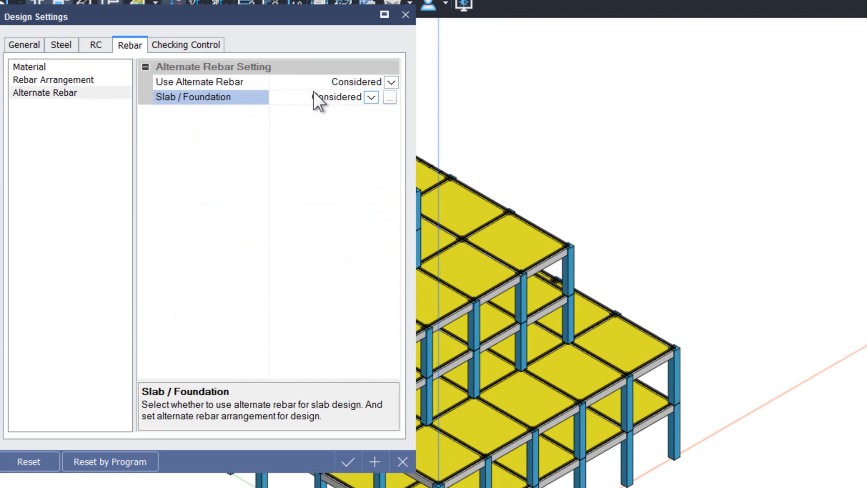
- Enable the slab/foundation alternate rebar patterns P12 with P16, P16 with P20, and P20 with P25, and apply them
{"action": "left_click", "coordinate": [389, 97]}
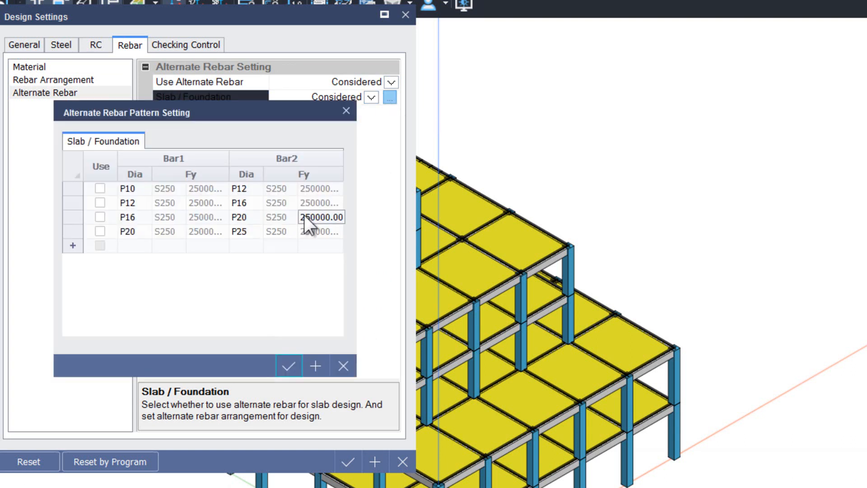
{"action": "left_click", "coordinate": [100, 203]}
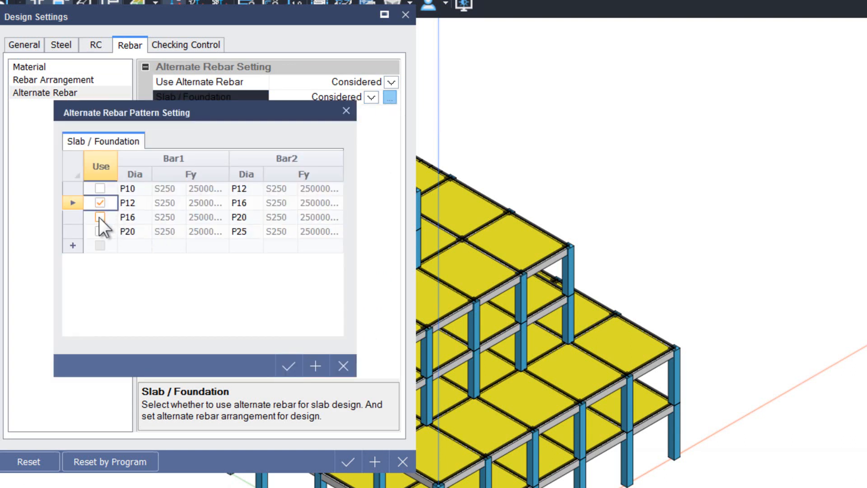
{"action": "left_click", "coordinate": [100, 215]}
{"action": "left_click", "coordinate": [99, 231]}
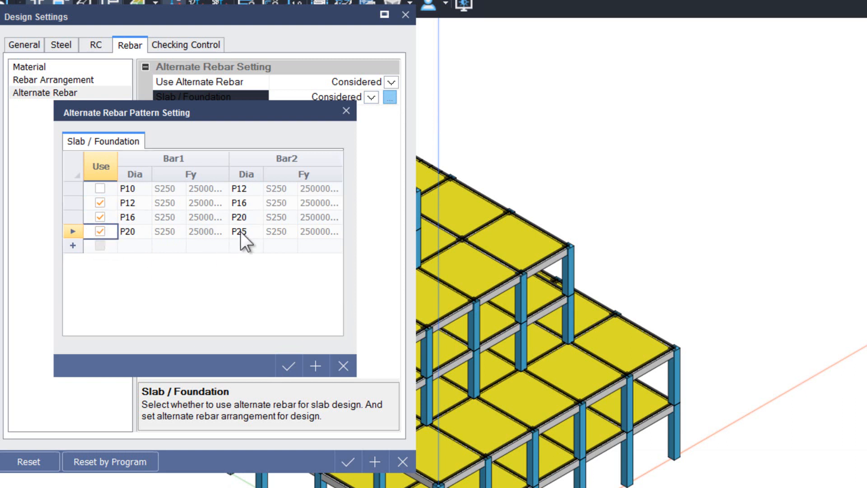
{"action": "left_click", "coordinate": [287, 365]}
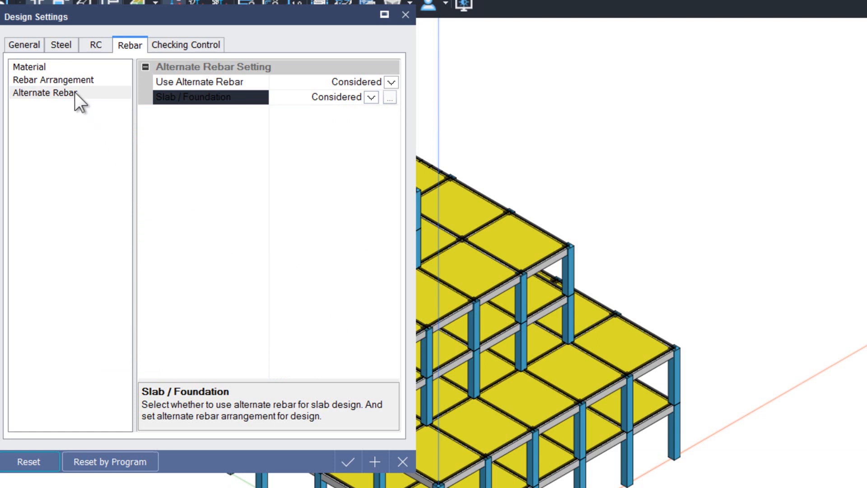
- Set both the main rebar grade and the shear rebar grade to S460 and apply the design settings
{"action": "left_click", "coordinate": [39, 67]}
{"action": "left_click", "coordinate": [387, 112]}
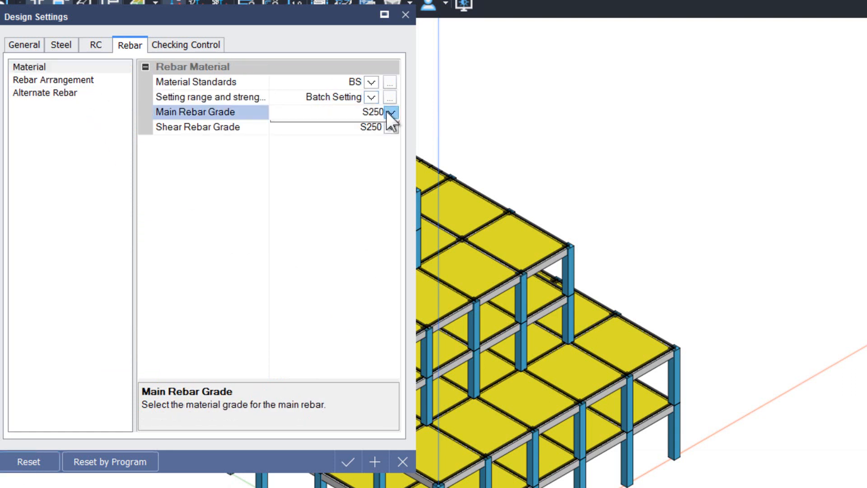
{"action": "left_click", "coordinate": [373, 137]}
{"action": "left_click", "coordinate": [391, 126]}
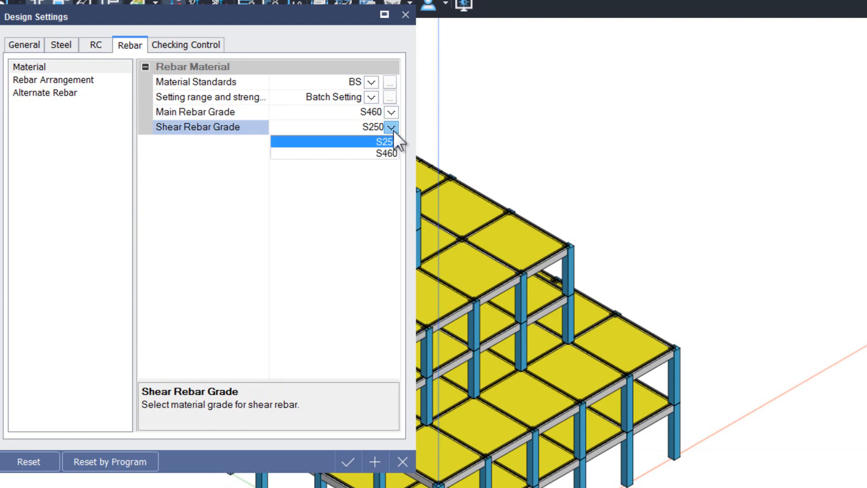
{"action": "left_click", "coordinate": [378, 153]}
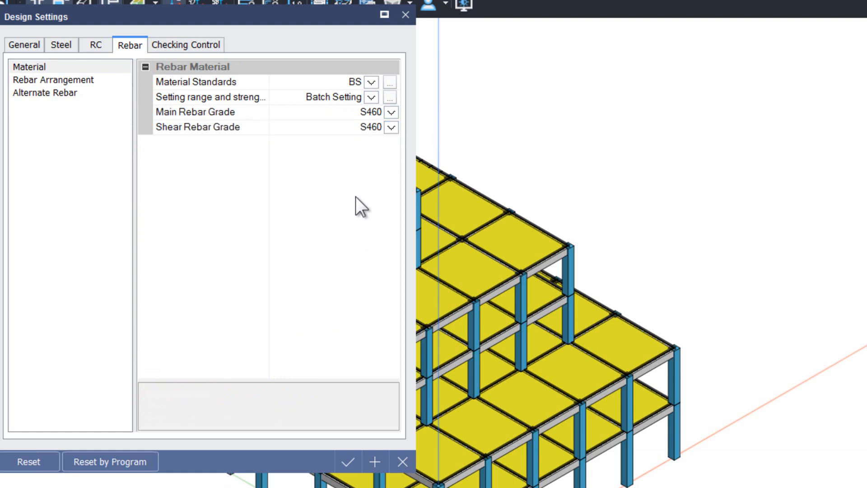
{"action": "left_click", "coordinate": [349, 457]}
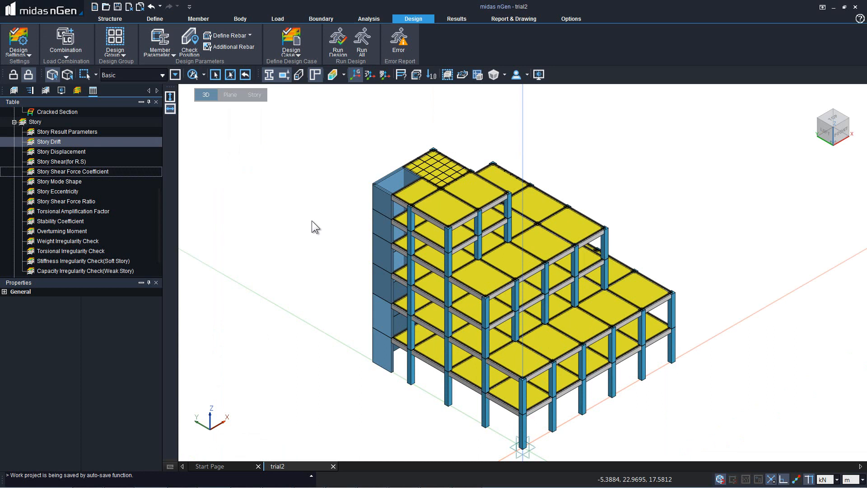
- Start auto-generating design groups and review the naming rules for beams and sub beams
{"action": "left_click", "coordinate": [114, 52]}
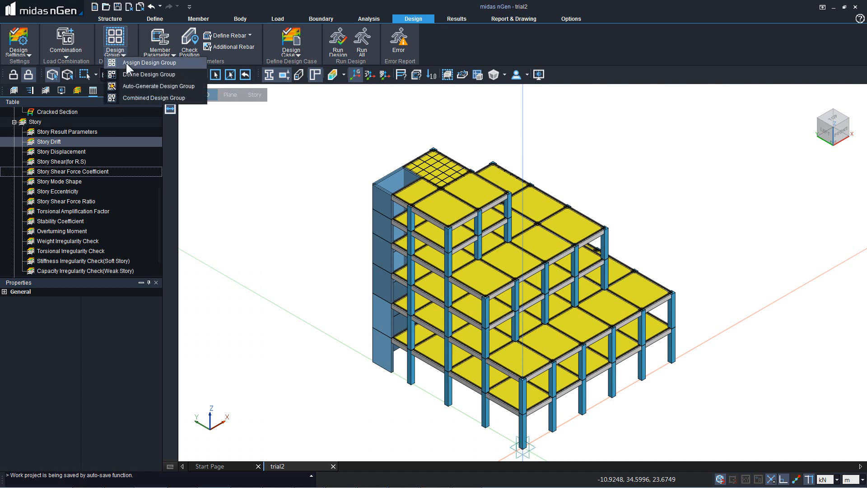
{"action": "left_click", "coordinate": [151, 86]}
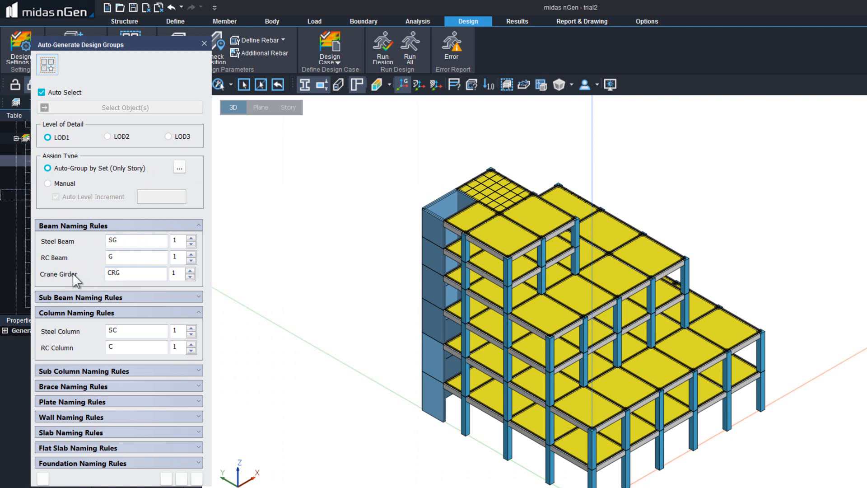
{"action": "double_click", "coordinate": [109, 256]}
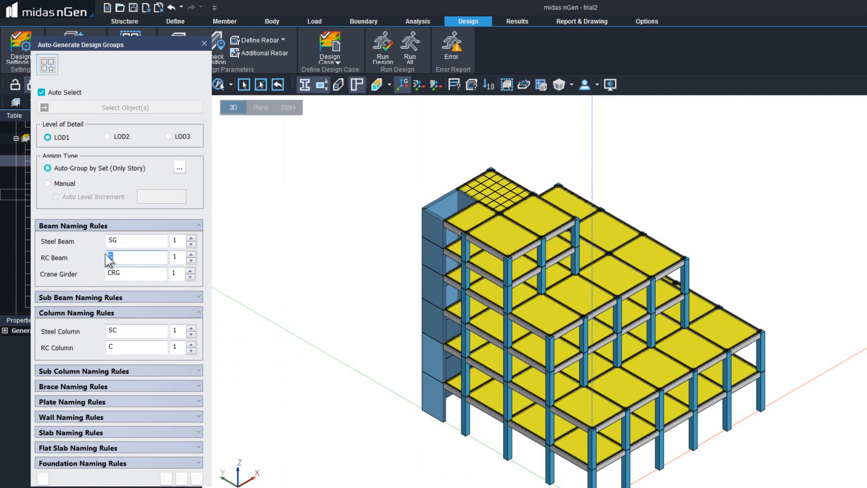
{"action": "double_click", "coordinate": [176, 257]}
{"action": "left_click_drag", "start_coordinate": [119, 256], "coordinate": [107, 258]}
{"action": "left_click", "coordinate": [118, 255]}
{"action": "left_click", "coordinate": [126, 297]}
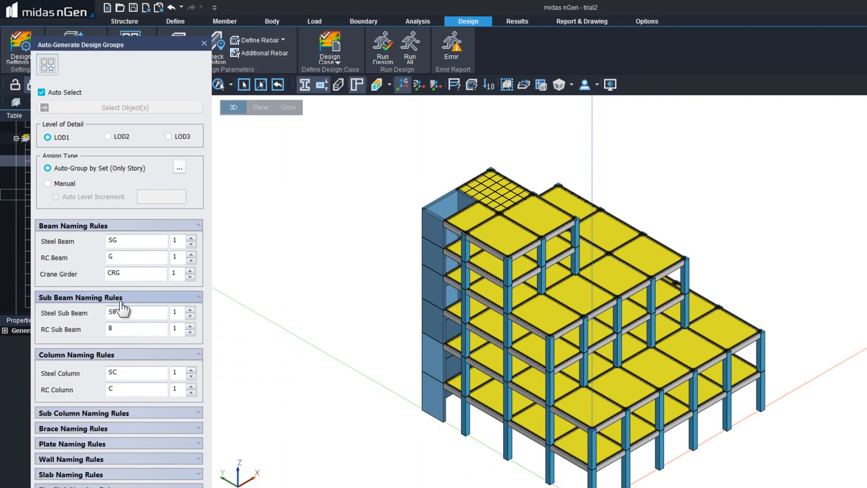
{"action": "left_click", "coordinate": [122, 300]}
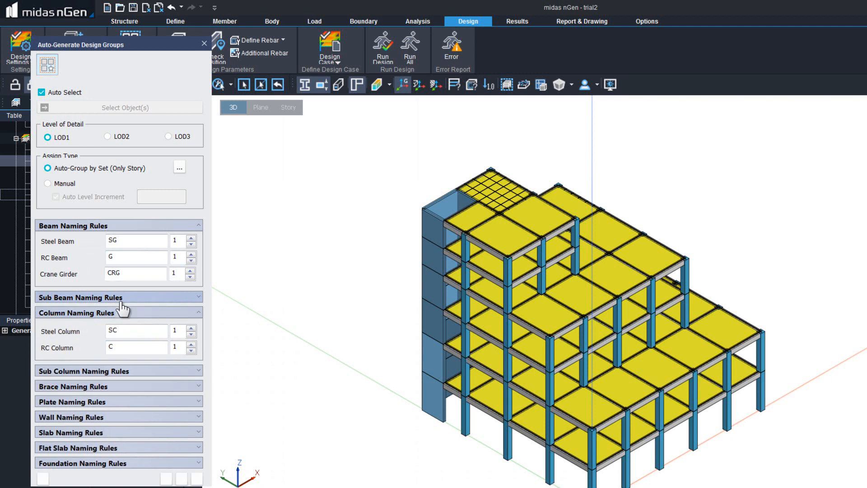
- Review the column, wall and slab naming rules and generate the design groups using Auto Select, LOD1 and Auto-Group by Set
{"action": "left_click", "coordinate": [118, 330]}
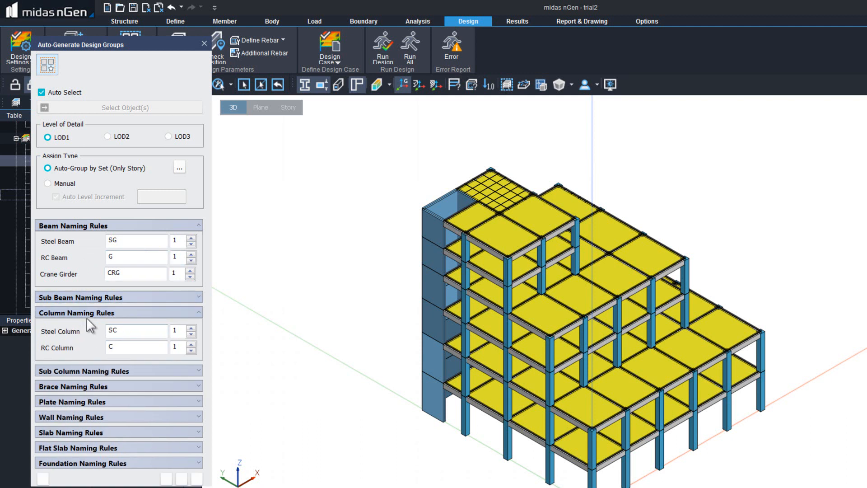
{"action": "key", "text": "Tab"}
{"action": "left_click", "coordinate": [117, 346]}
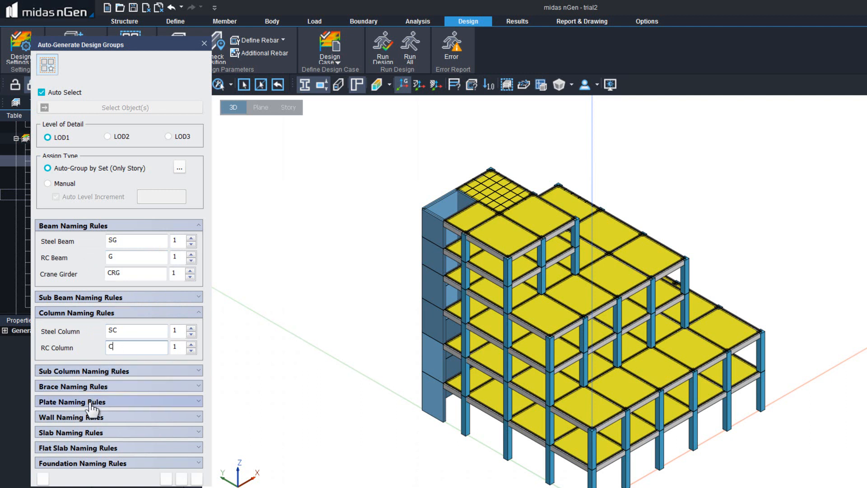
{"action": "left_click", "coordinate": [84, 417]}
{"action": "left_click", "coordinate": [134, 438]}
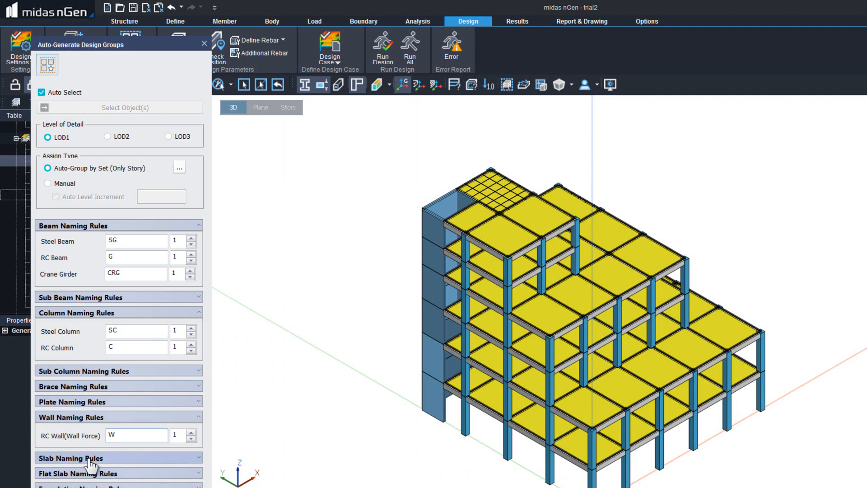
{"action": "left_click", "coordinate": [91, 458]}
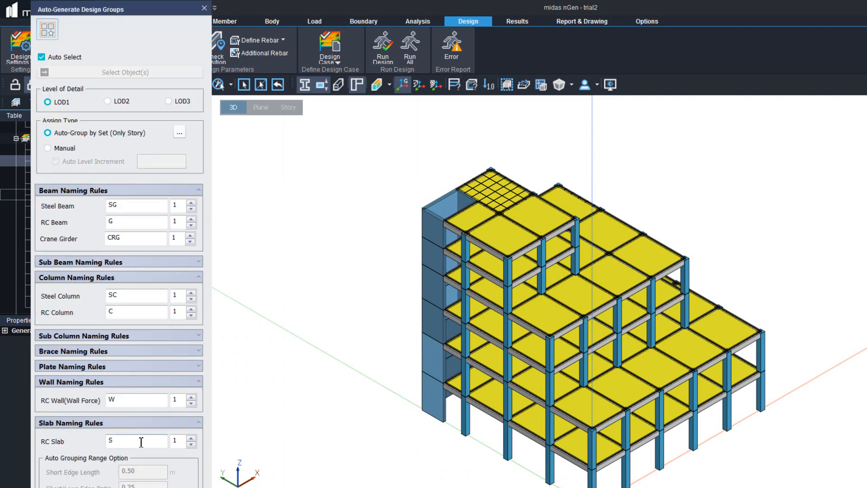
{"action": "left_click", "coordinate": [108, 424]}
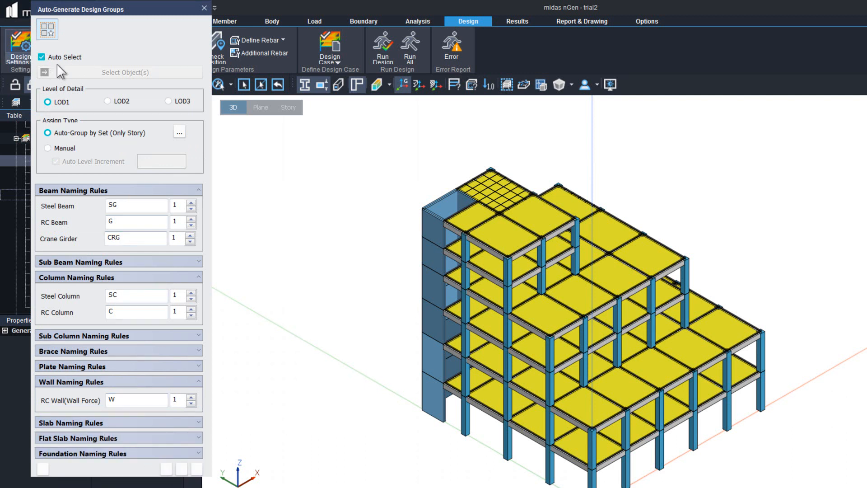
{"action": "left_click", "coordinate": [163, 469]}
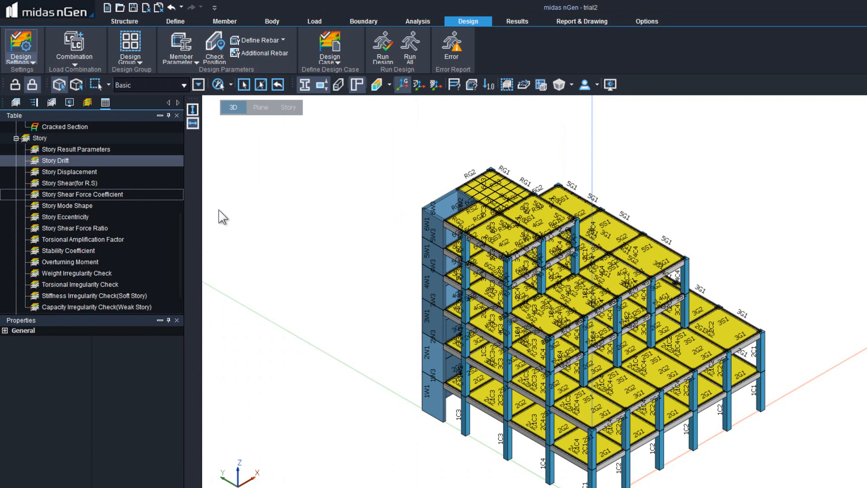
- Examine the RC design groups, highlighting beam groups G1 and G2 and the story subgroups of G1 in the model
{"action": "left_click", "coordinate": [53, 103]}
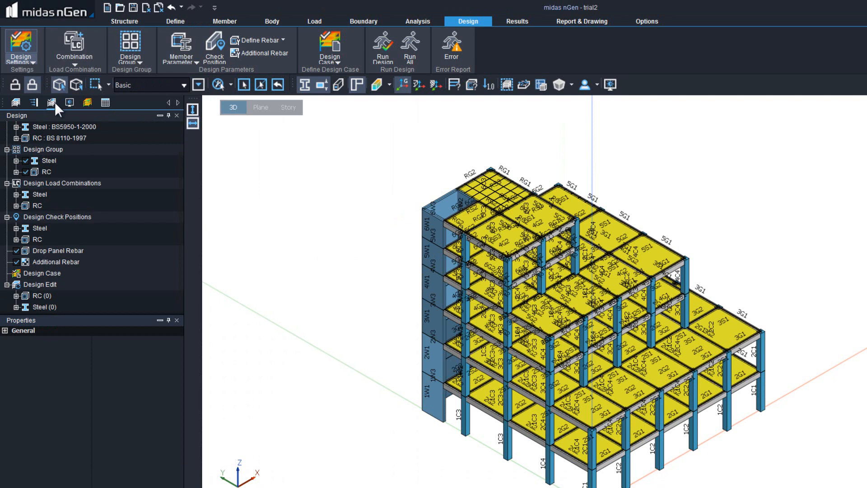
{"action": "left_click", "coordinate": [16, 172]}
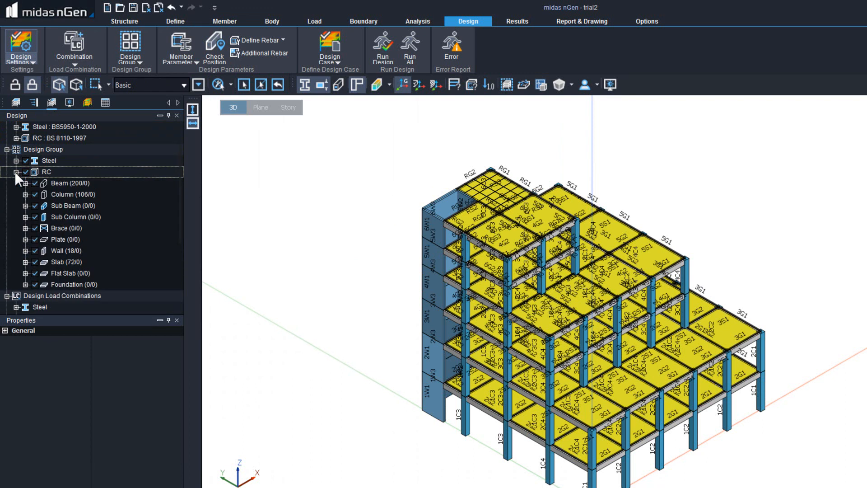
{"action": "left_click", "coordinate": [25, 183]}
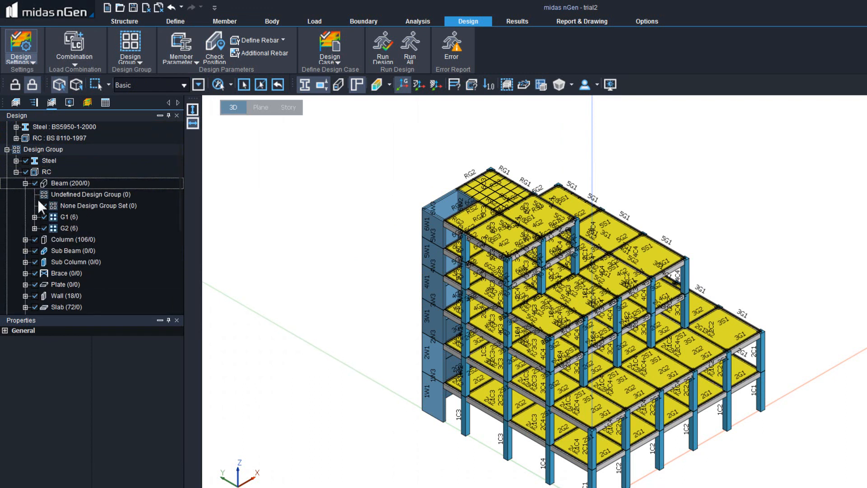
{"action": "left_click", "coordinate": [68, 228]}
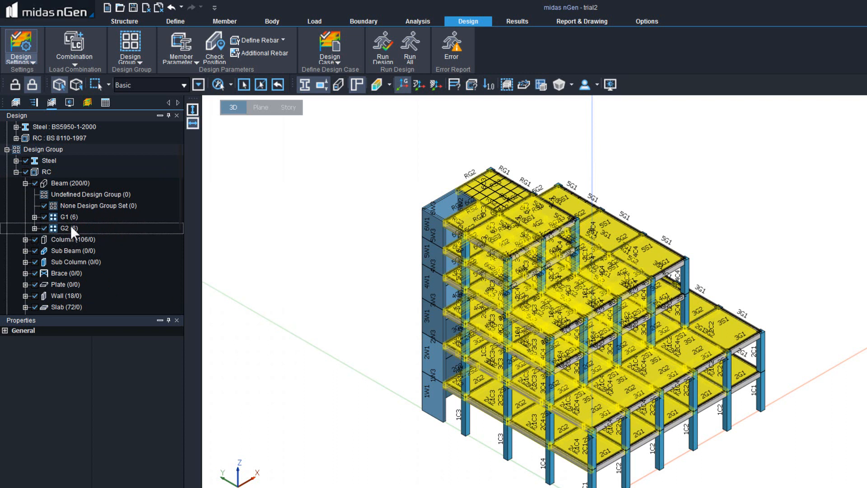
{"action": "left_click", "coordinate": [69, 218]}
{"action": "left_click", "coordinate": [65, 226]}
{"action": "left_click", "coordinate": [34, 216]}
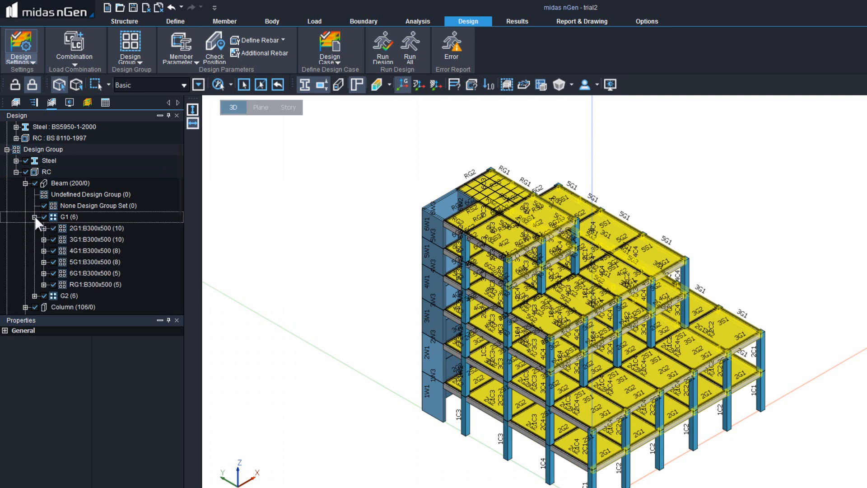
{"action": "left_click", "coordinate": [85, 239]}
{"action": "left_click", "coordinate": [86, 230]}
{"action": "left_click", "coordinate": [79, 307]}
{"action": "left_click", "coordinate": [16, 172]}
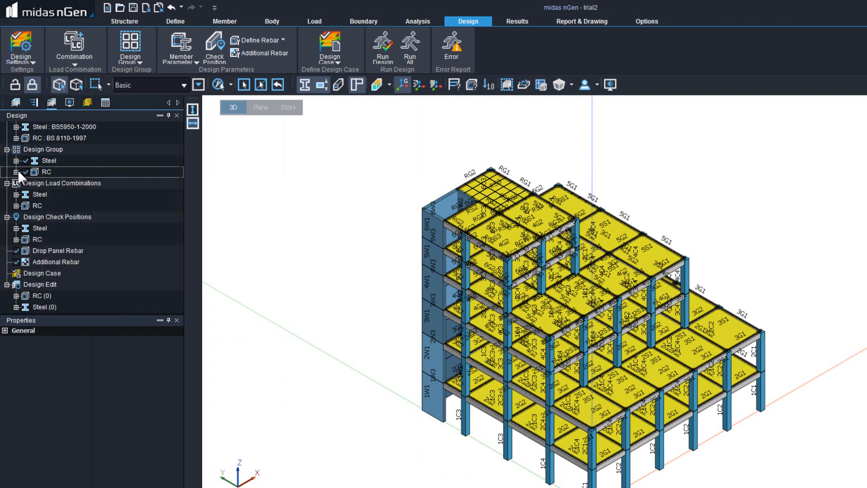
{"action": "left_click", "coordinate": [67, 160]}
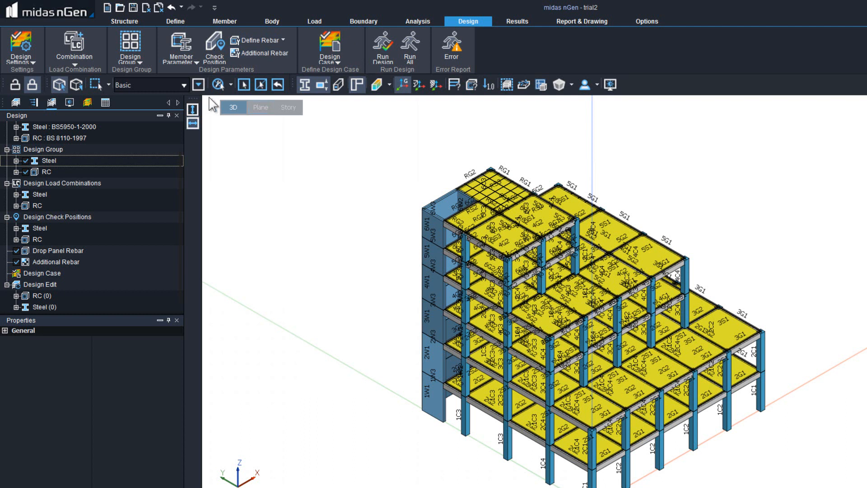
- Define Design Case 1 for Analysis for Design-1 with the RC strength and serviceability load combinations and the default design members
{"action": "left_click", "coordinate": [332, 57]}
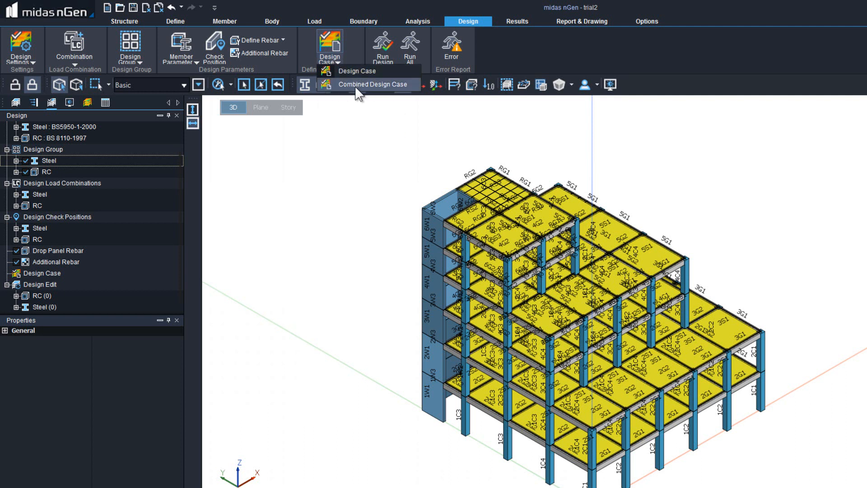
{"action": "left_click", "coordinate": [355, 72]}
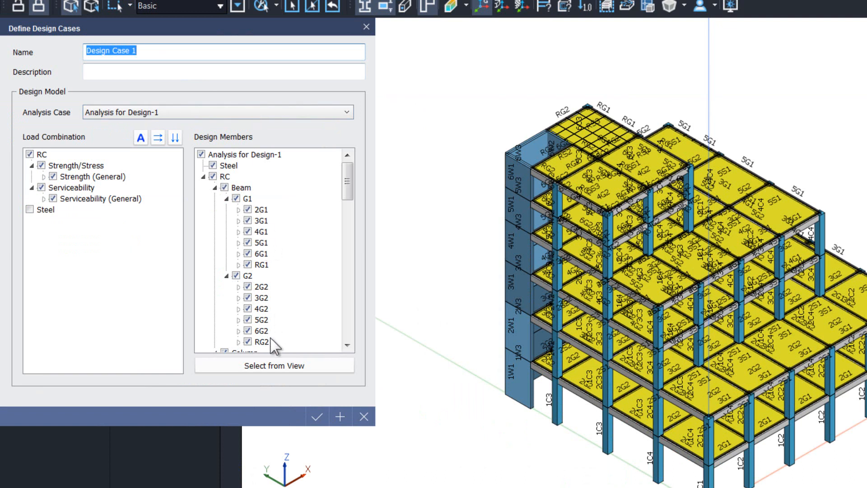
{"action": "left_click_drag", "start_coordinate": [347, 183], "coordinate": [327, 172]}
{"action": "left_click", "coordinate": [318, 408]}
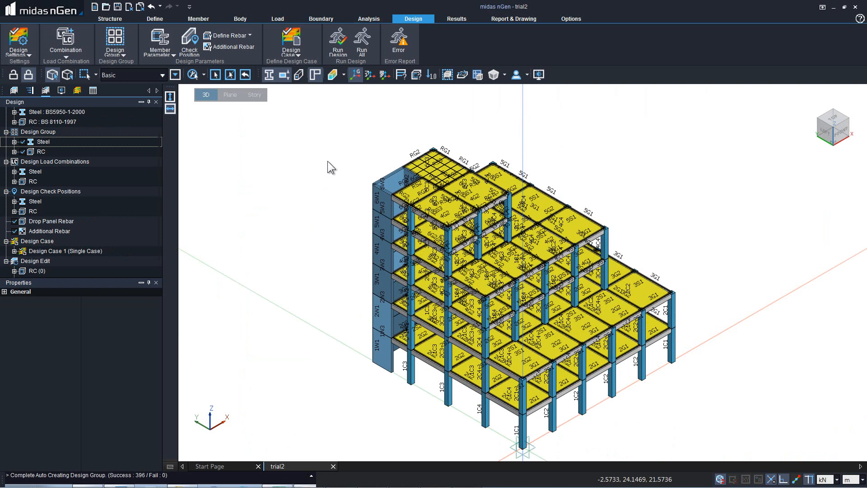
- Run the design for Design Case 1 with Rebar Auto-Arrangement enabled and the Delete Previous Data option
{"action": "left_click", "coordinate": [339, 41]}
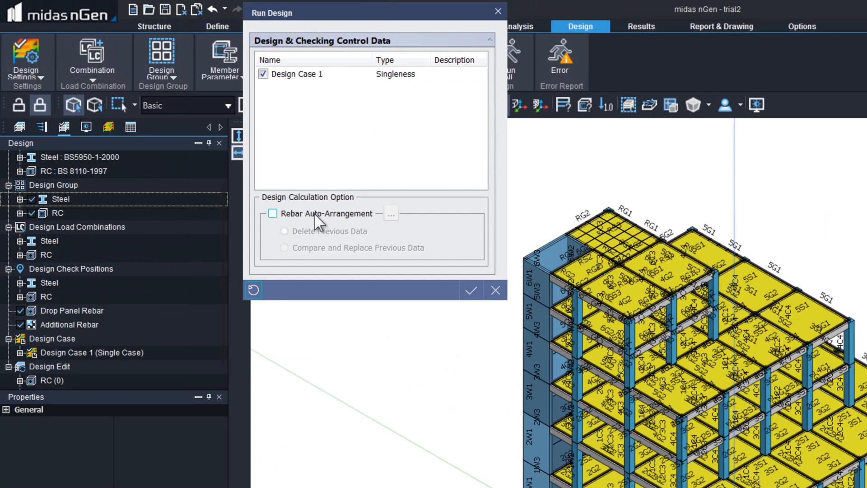
{"action": "left_click", "coordinate": [224, 151]}
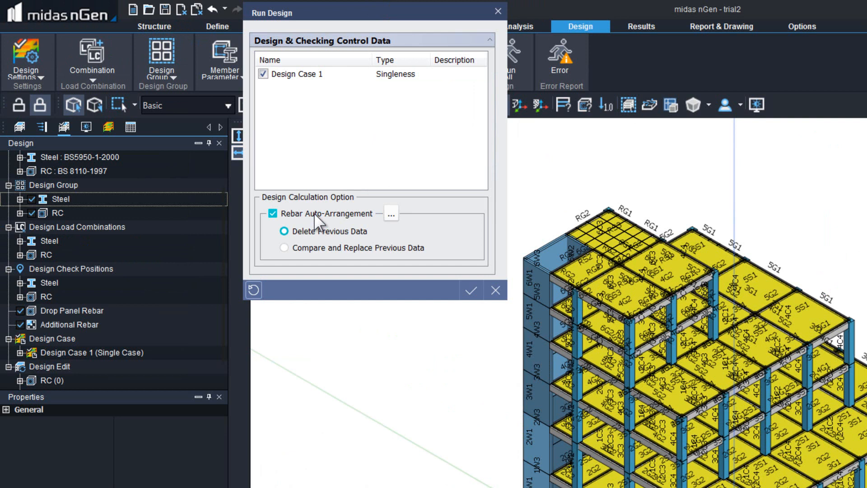
{"action": "left_click_drag", "start_coordinate": [338, 12], "coordinate": [448, 166]}
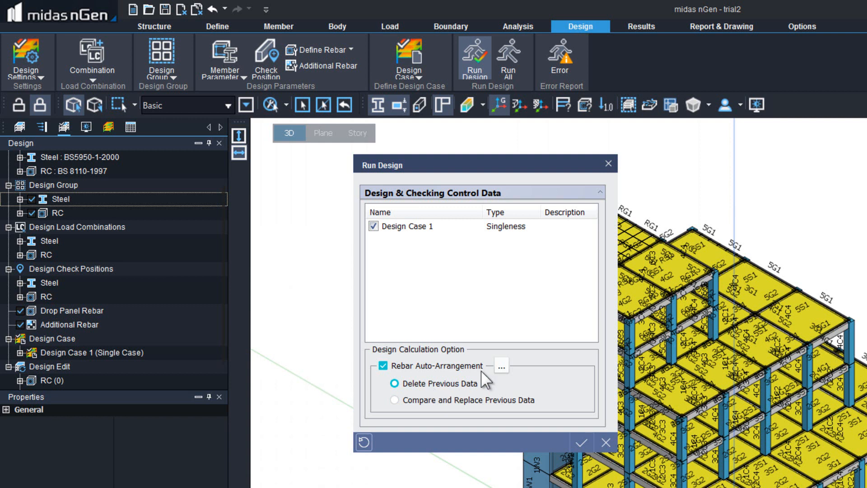
{"action": "left_click", "coordinate": [586, 440]}
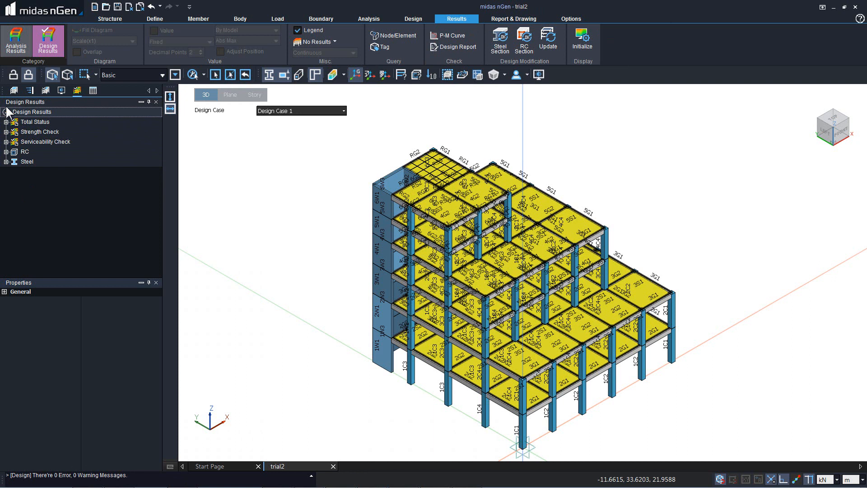
- Display the Strength Check status with the RC design group labels hidden, and examine the building's members from the opposite side
{"action": "left_click", "coordinate": [6, 132]}
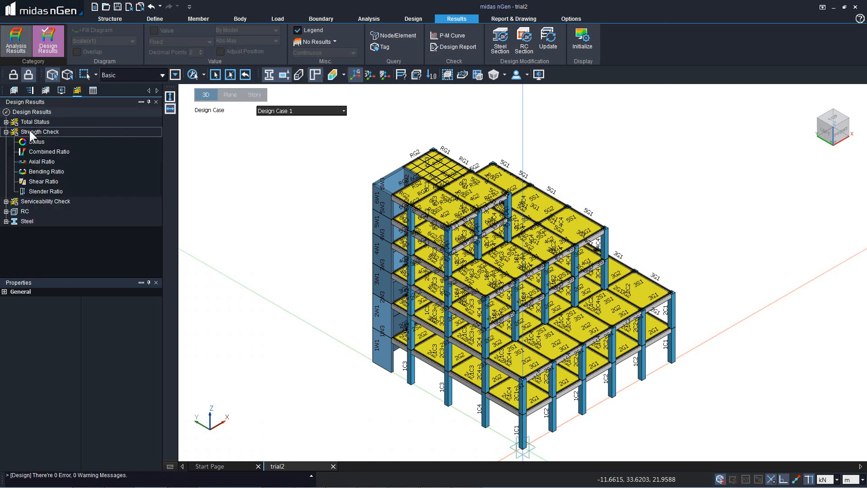
{"action": "left_click", "coordinate": [42, 140]}
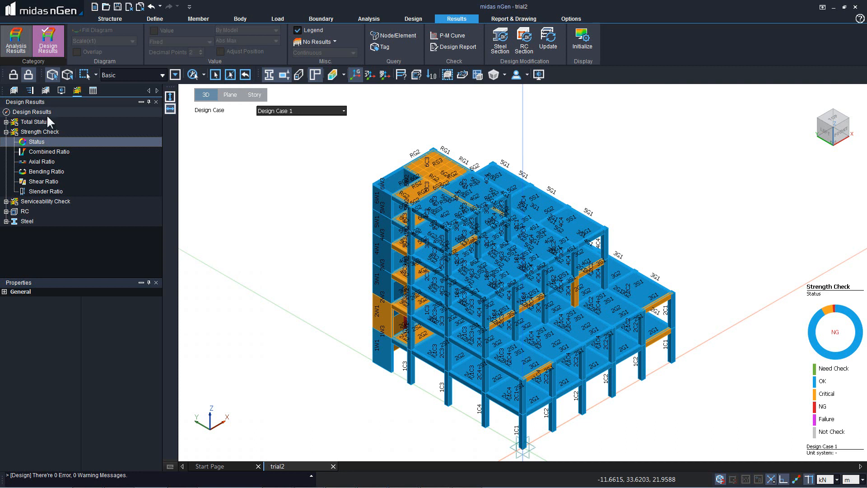
{"action": "left_click", "coordinate": [46, 90]}
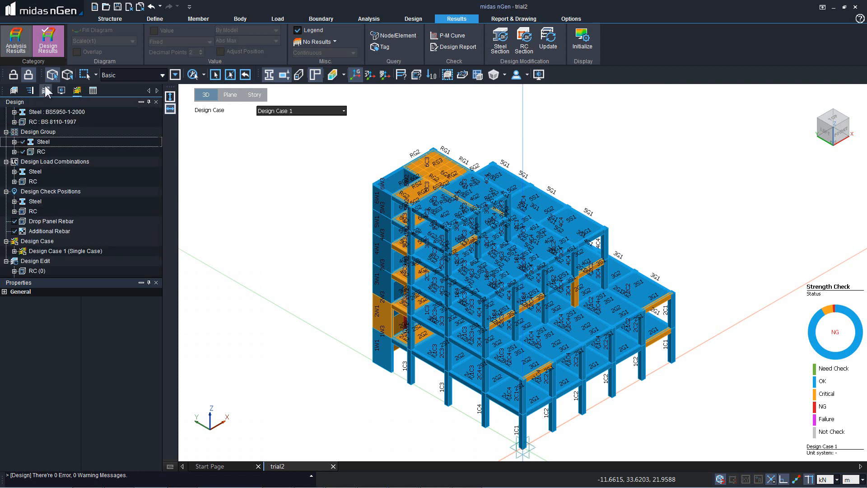
{"action": "left_click", "coordinate": [23, 151]}
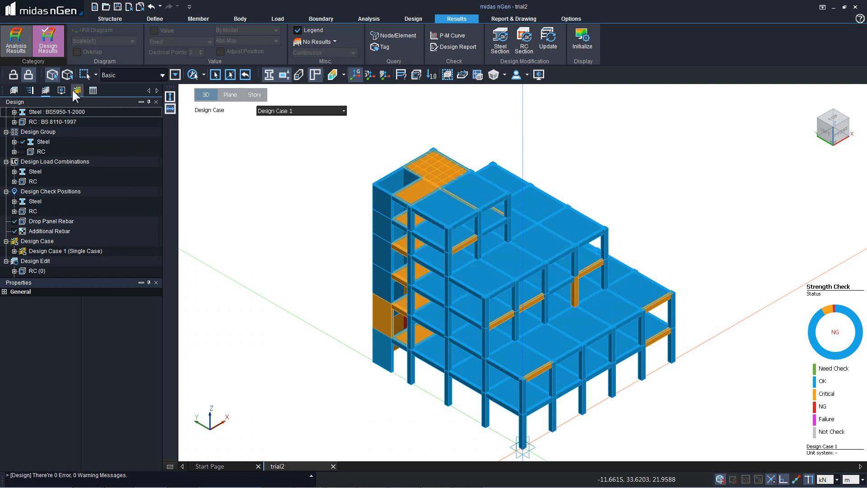
{"action": "left_click", "coordinate": [77, 90]}
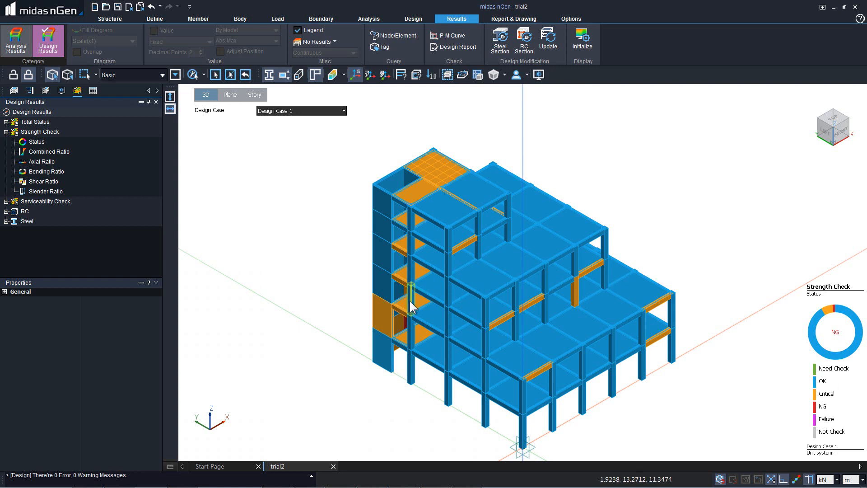
{"action": "mouse_move", "coordinate": [353, 315]}
{"action": "middle_mouse_down"}
{"action": "mouse_move", "coordinate": [436, 302]}
{"action": "mouse_move", "coordinate": [276, 360]}
{"action": "mouse_move", "coordinate": [381, 316]}
{"action": "mouse_move", "coordinate": [525, 299]}
{"action": "mouse_move", "coordinate": [549, 310]}
{"action": "mouse_move", "coordinate": [518, 287]}
{"action": "mouse_move", "coordinate": [549, 304]}
{"action": "middle_mouse_up"}
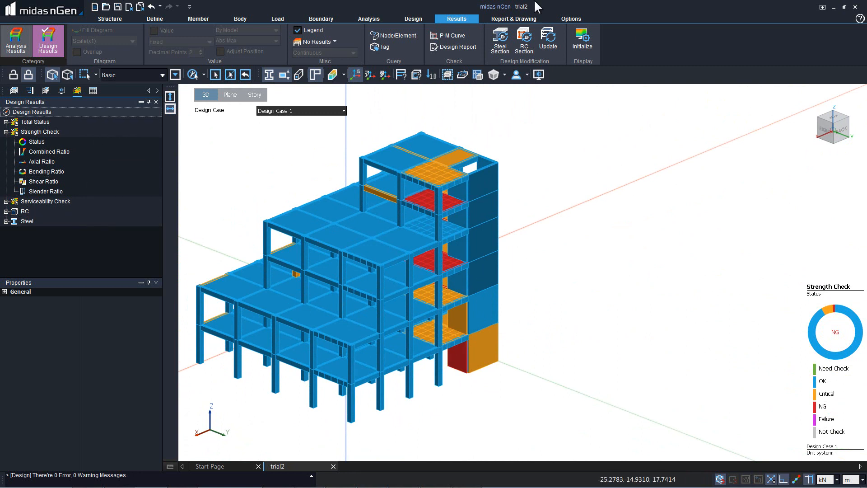
- Generate a Detail member design report for Design Case 1 covering only the red NG wall at the base of the building
{"action": "left_click", "coordinate": [453, 47]}
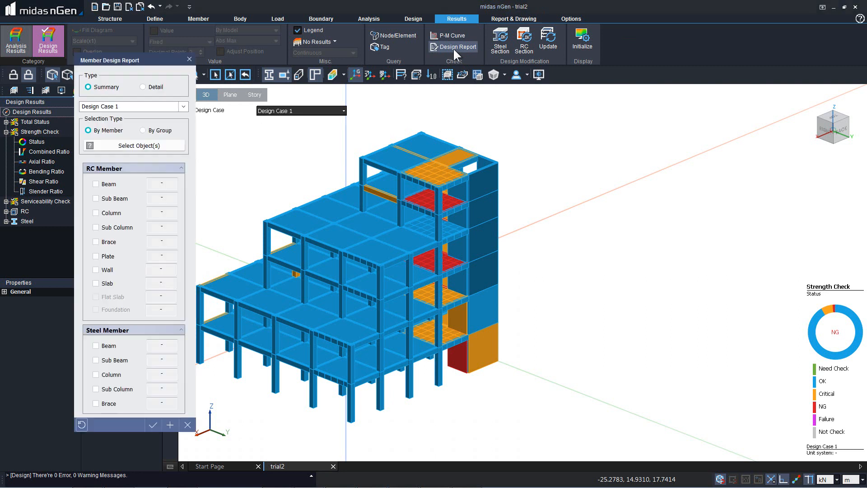
{"action": "left_click", "coordinate": [146, 87]}
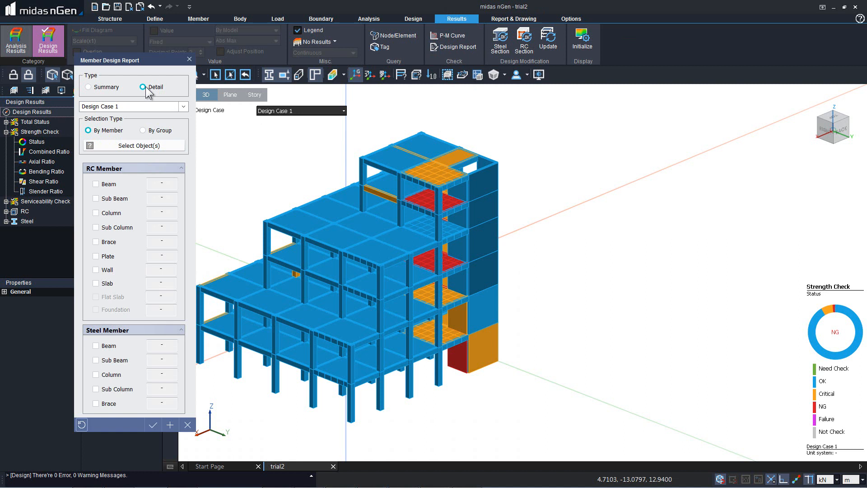
{"action": "left_click", "coordinate": [457, 354]}
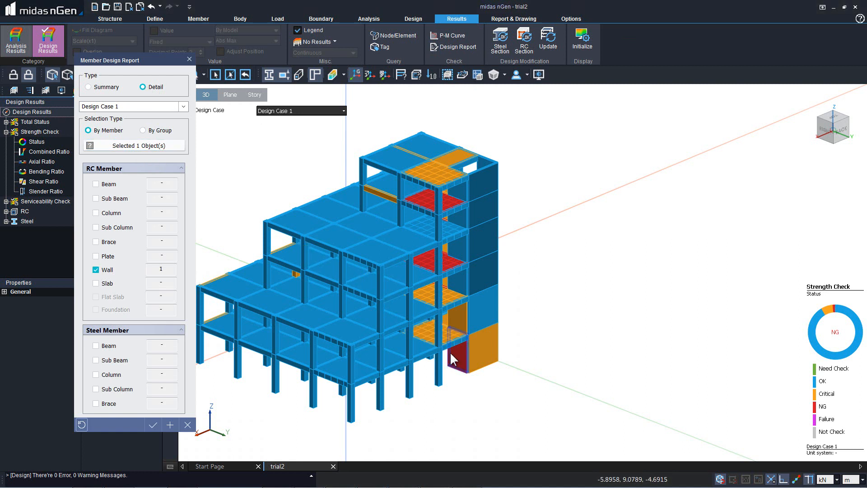
{"action": "left_click", "coordinate": [153, 424]}
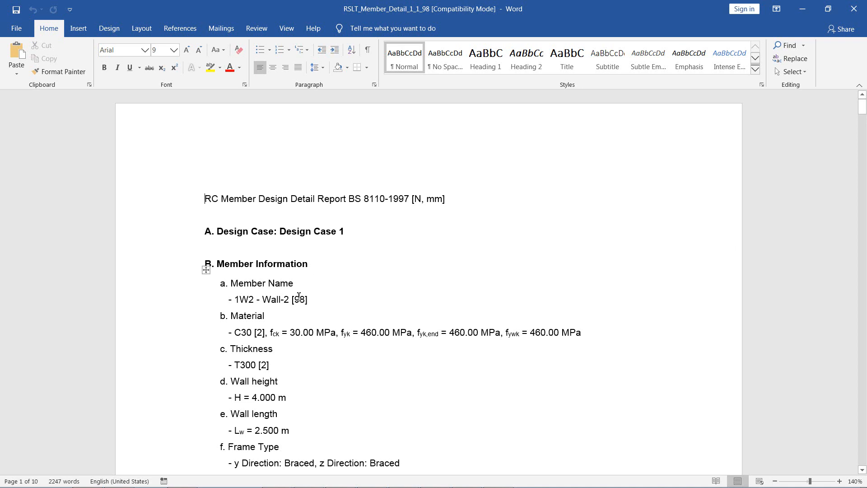
- Examine the wall's member information, effective length factors, rebar layout drawing and position results in the report
{"action": "left_click_drag", "start_coordinate": [237, 298], "coordinate": [311, 297]}
{"action": "left_click", "coordinate": [316, 332]}
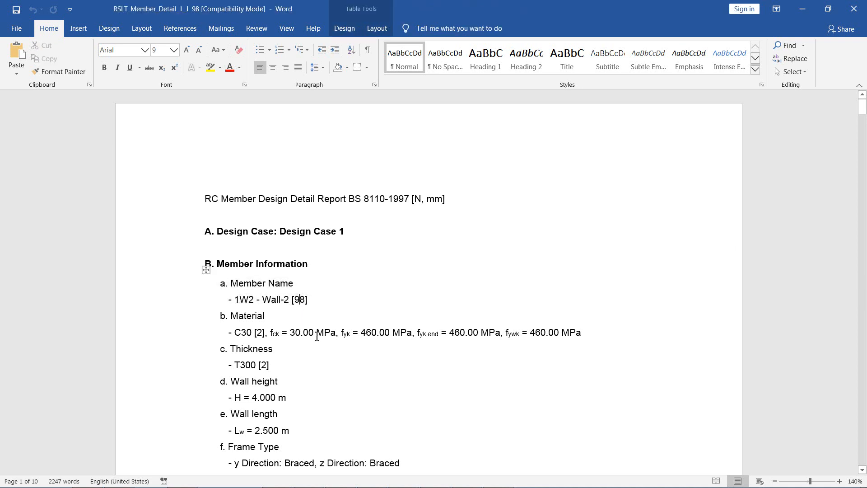
{"action": "scroll", "coordinate": [442, 288], "scroll_direction": "down", "scroll_amount": 4}
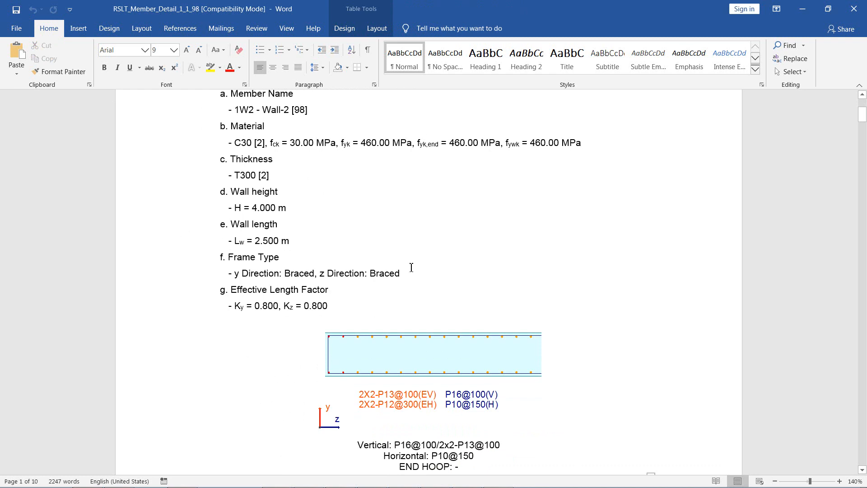
{"action": "left_click_drag", "start_coordinate": [254, 306], "coordinate": [328, 305]}
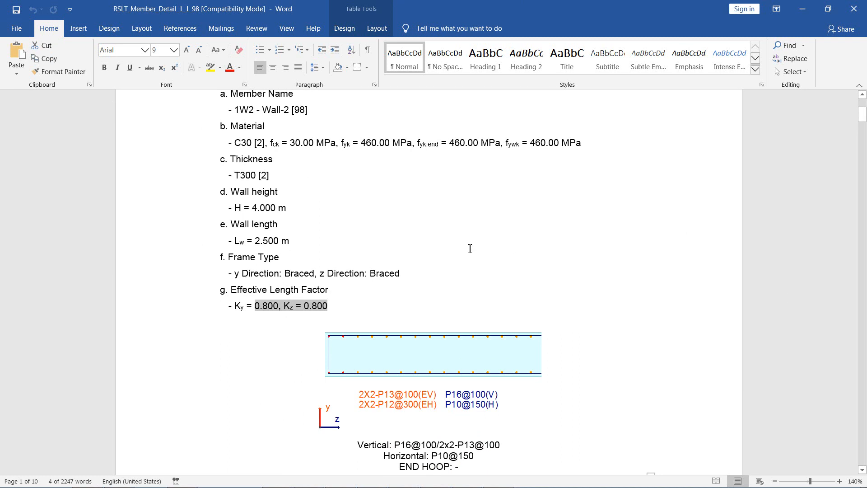
{"action": "scroll", "coordinate": [456, 241], "scroll_direction": "down", "scroll_amount": 1}
{"action": "scroll", "coordinate": [456, 241], "scroll_direction": "down", "scroll_amount": 5}
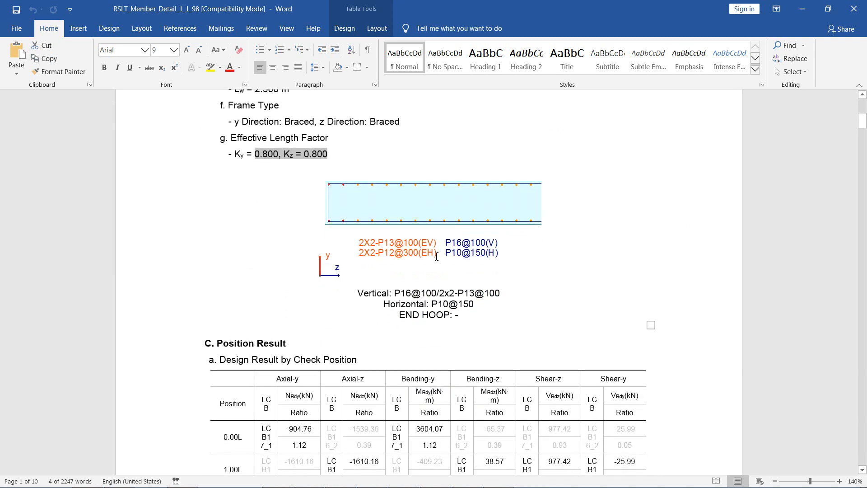
{"action": "left_click", "coordinate": [452, 251]}
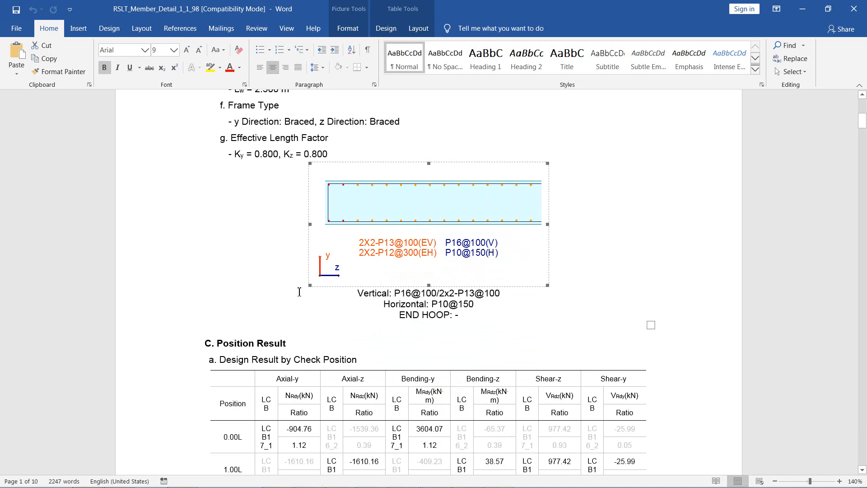
{"action": "left_click", "coordinate": [268, 246]}
{"action": "scroll", "coordinate": [627, 241], "scroll_direction": "down", "scroll_amount": 5}
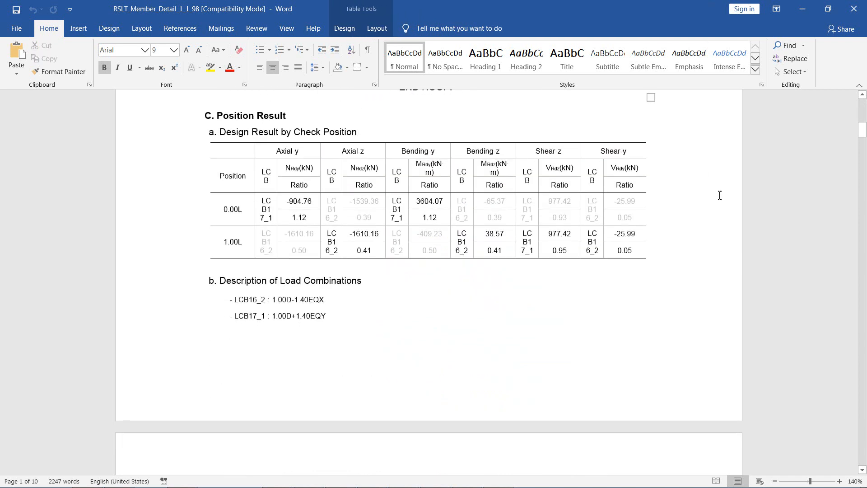
- Review the report's major-axis P-M interaction diagram and the axial and moment capacity ratios for the governing load combination
{"action": "scroll", "coordinate": [352, 312], "scroll_direction": "down", "scroll_amount": 20}
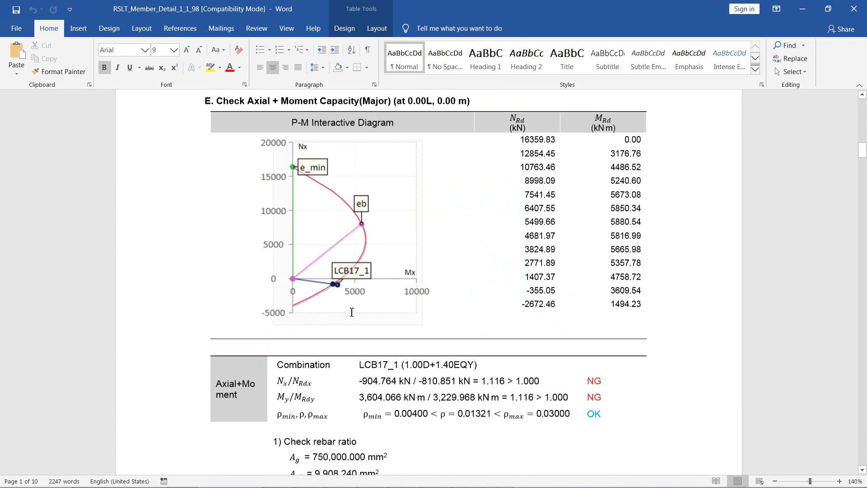
{"action": "scroll", "coordinate": [352, 312], "scroll_direction": "down", "scroll_amount": 1}
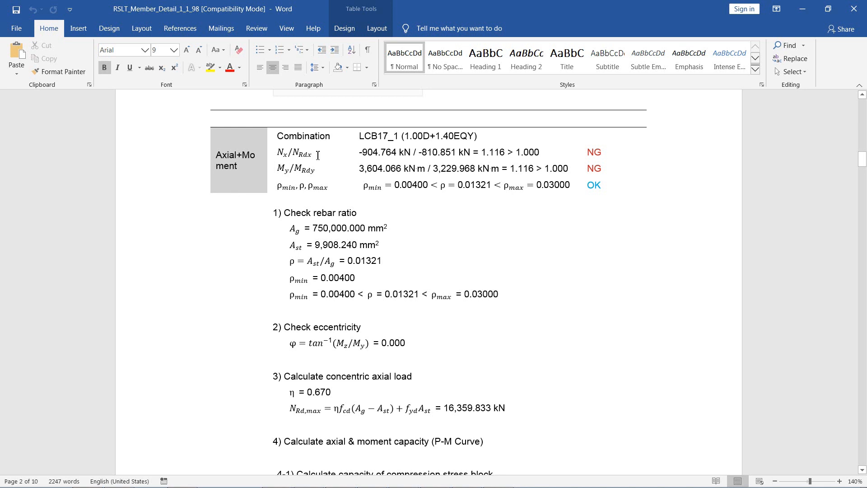
{"action": "left_click", "coordinate": [382, 153]}
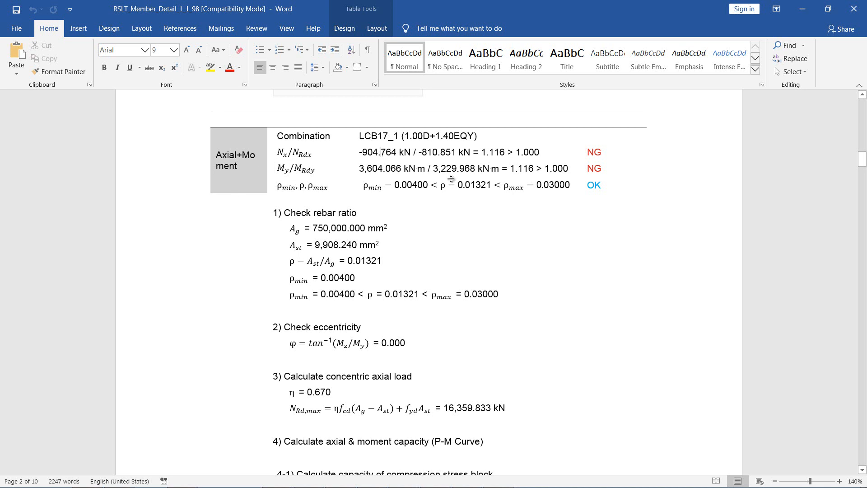
{"action": "left_click", "coordinate": [467, 169]}
{"action": "scroll", "coordinate": [475, 252], "scroll_direction": "down", "scroll_amount": 7}
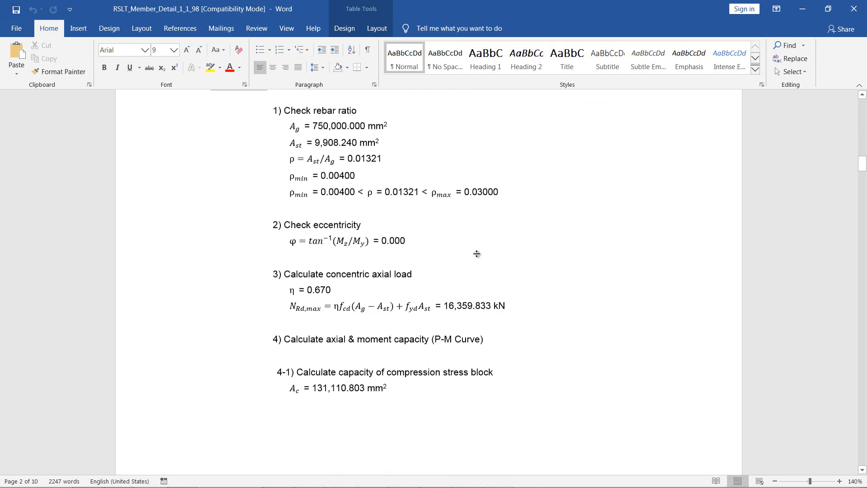
- Examine the report's rebar capacity tables, minor-axis check and shear capacity calculations, and close the report
{"action": "scroll", "coordinate": [478, 254], "scroll_direction": "down", "scroll_amount": 18}
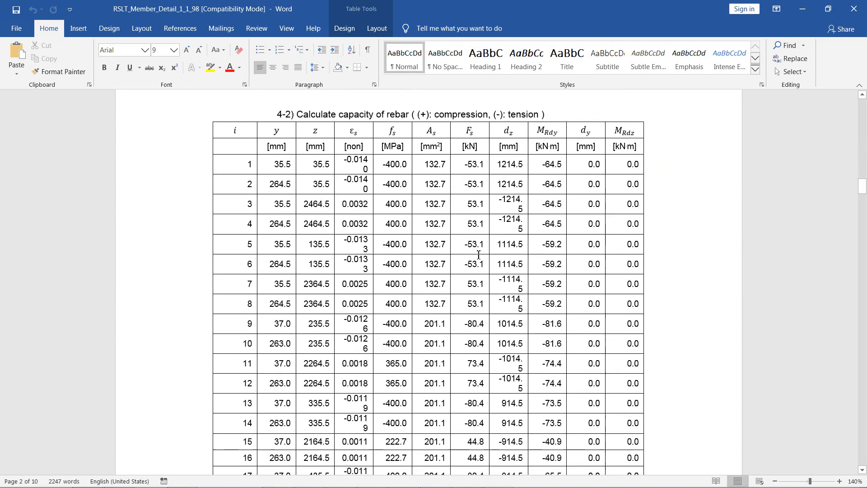
{"action": "scroll", "coordinate": [479, 255], "scroll_direction": "down", "scroll_amount": 15}
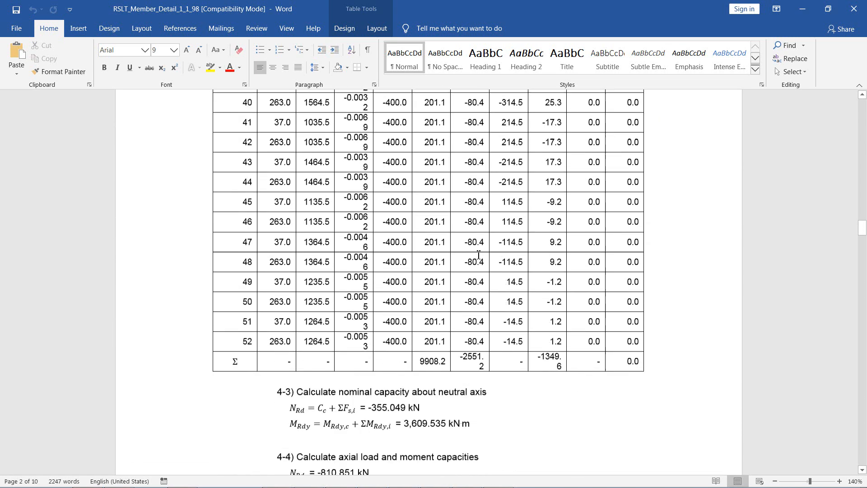
{"action": "scroll", "coordinate": [475, 255], "scroll_direction": "down", "scroll_amount": 15}
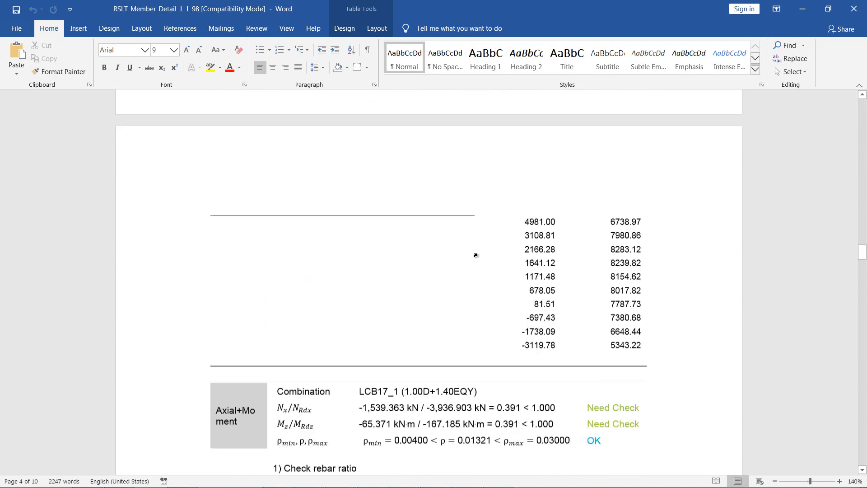
{"action": "scroll", "coordinate": [478, 254], "scroll_direction": "down", "scroll_amount": 15}
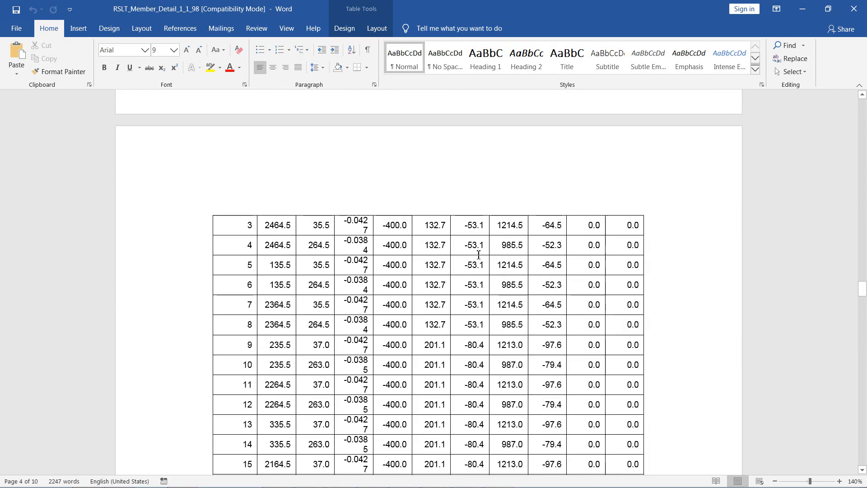
{"action": "scroll", "coordinate": [478, 254], "scroll_direction": "down", "scroll_amount": 15}
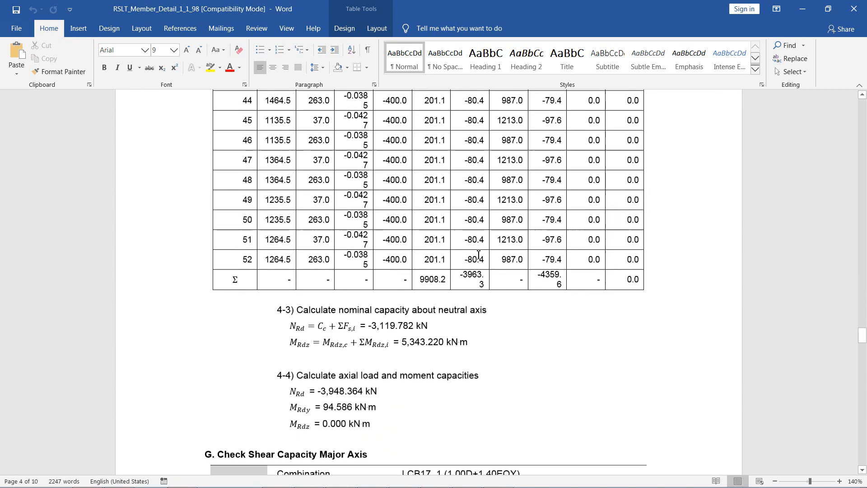
{"action": "scroll", "coordinate": [479, 255], "scroll_direction": "down", "scroll_amount": 15}
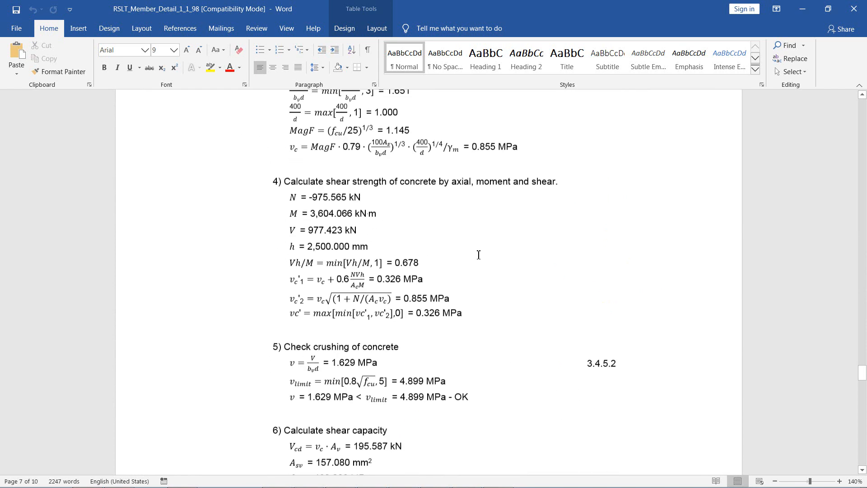
{"action": "scroll", "coordinate": [478, 255], "scroll_direction": "down", "scroll_amount": 15}
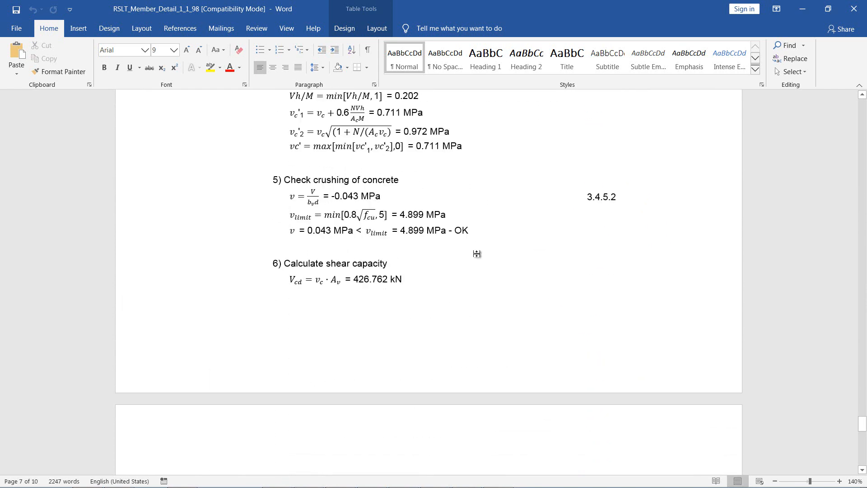
{"action": "left_click", "coordinate": [853, 8]}
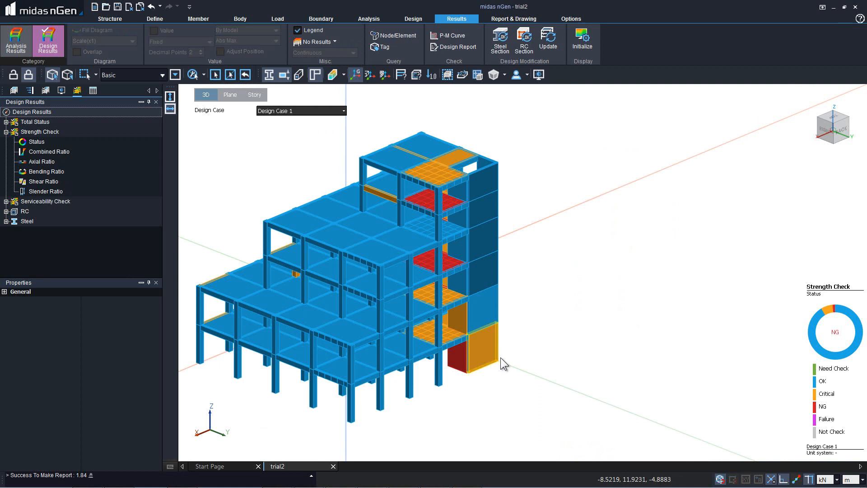
- Display the Wall (Wall Force) members in RC Design Modification, filtered to the NG status only
{"action": "left_click", "coordinate": [525, 41]}
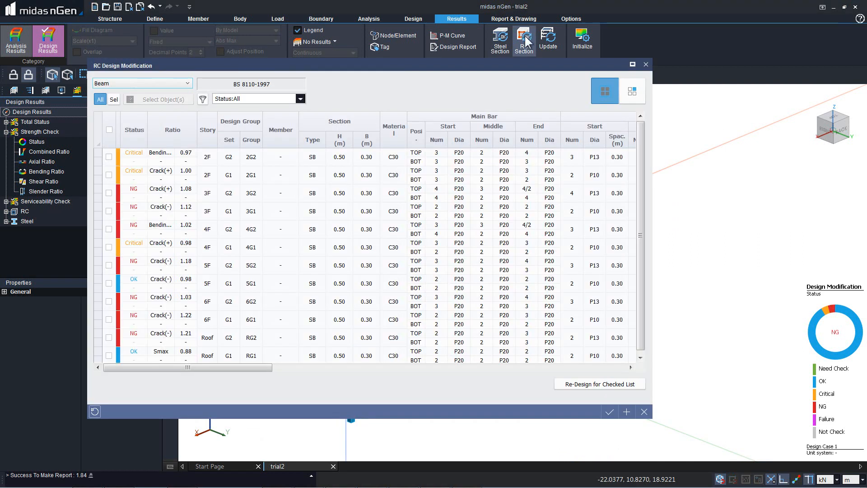
{"action": "left_click", "coordinate": [115, 83]}
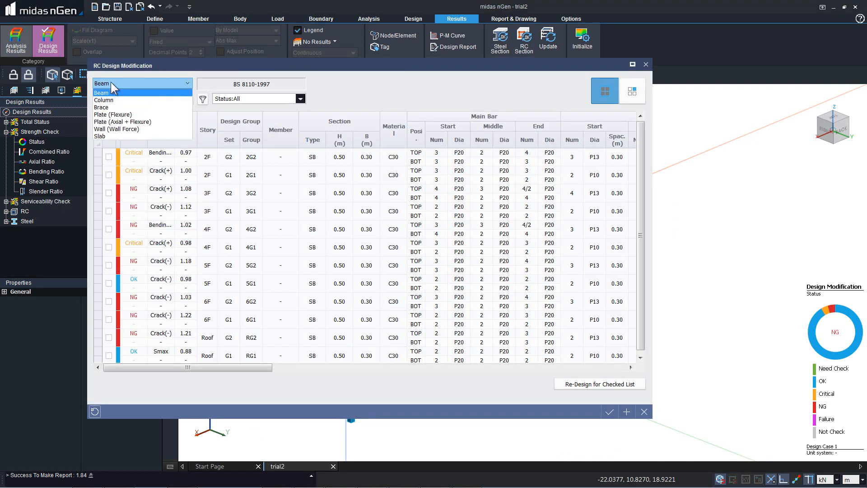
{"action": "left_click", "coordinate": [129, 129]}
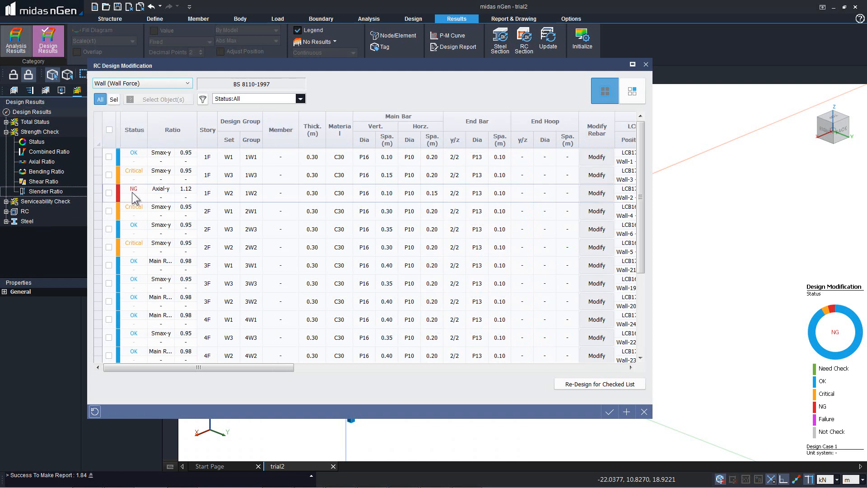
{"action": "left_click", "coordinate": [263, 99]}
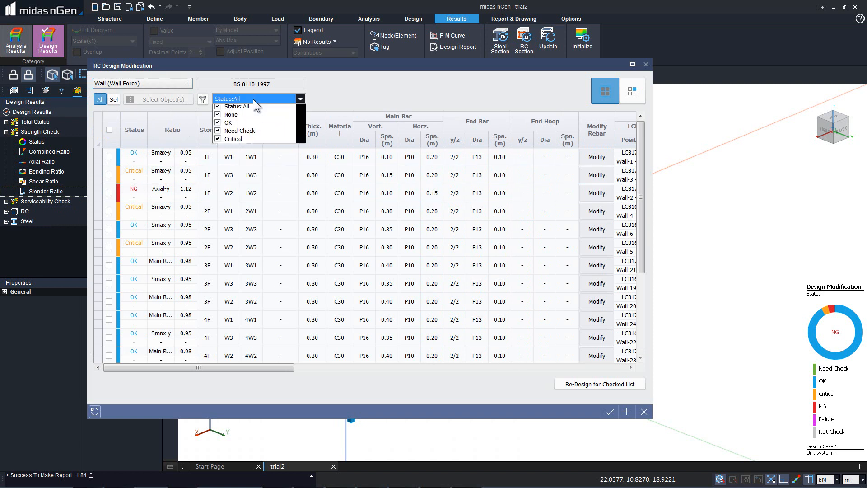
{"action": "left_click", "coordinate": [221, 109]}
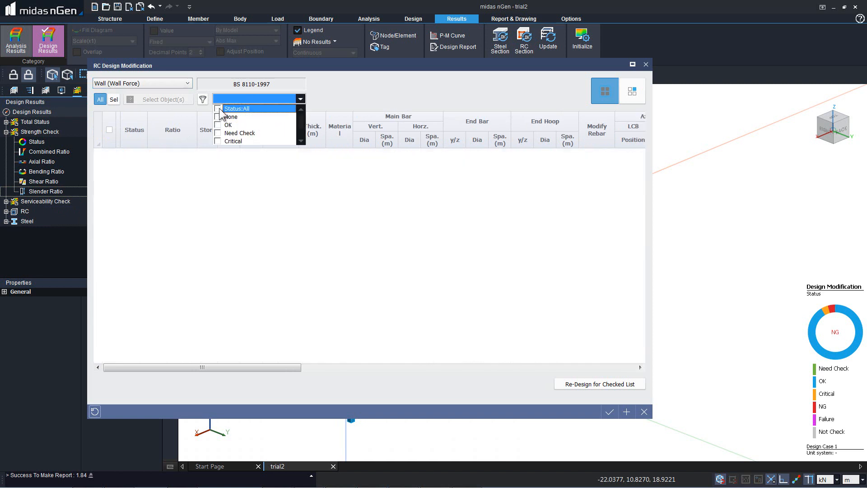
{"action": "scroll", "coordinate": [220, 134], "scroll_direction": "down", "scroll_amount": 1}
{"action": "left_click", "coordinate": [218, 133]}
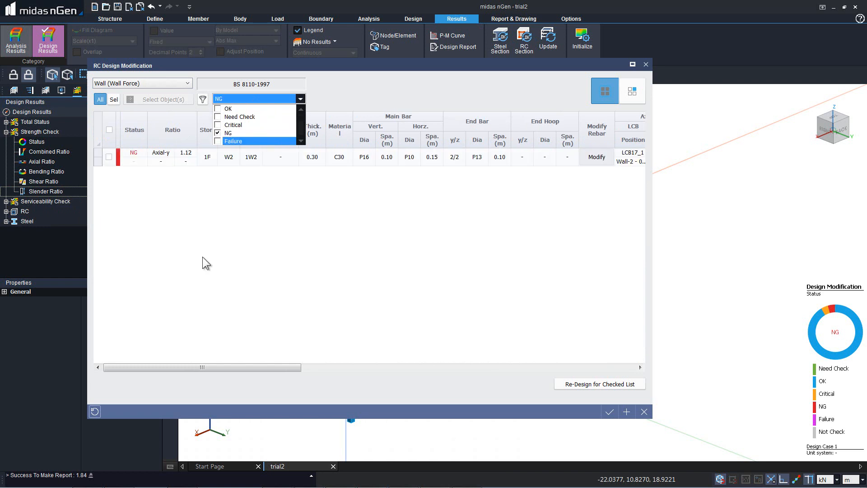
{"action": "left_click", "coordinate": [212, 229]}
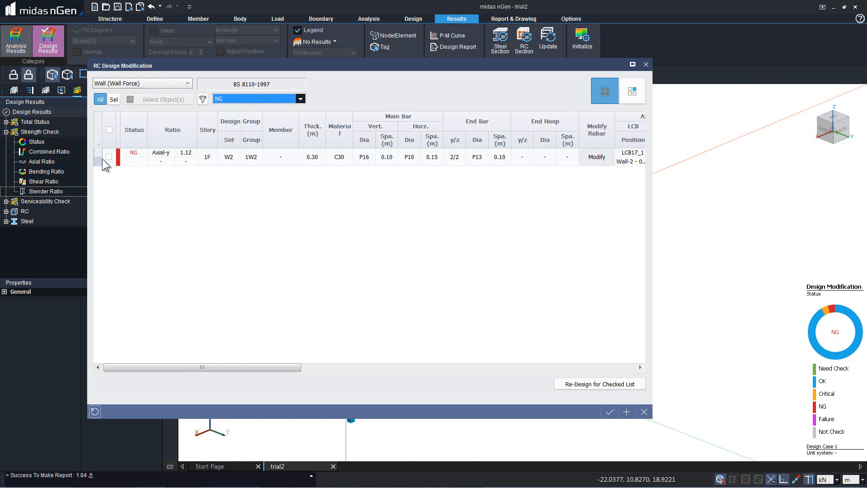
- Change wall group 1W2's end bars to P20 and its horizontal bars to P12, and re-design the wall, applying the modification
{"action": "left_click", "coordinate": [593, 159]}
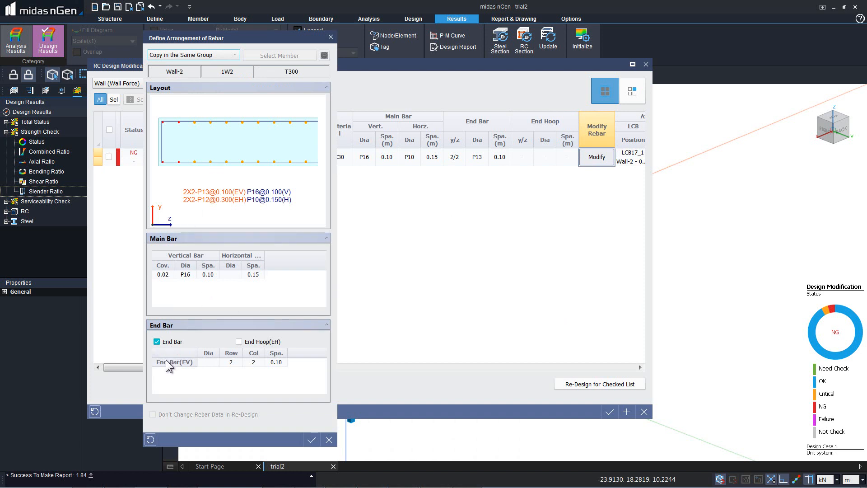
{"action": "left_click", "coordinate": [214, 362]}
{"action": "left_click", "coordinate": [215, 363]}
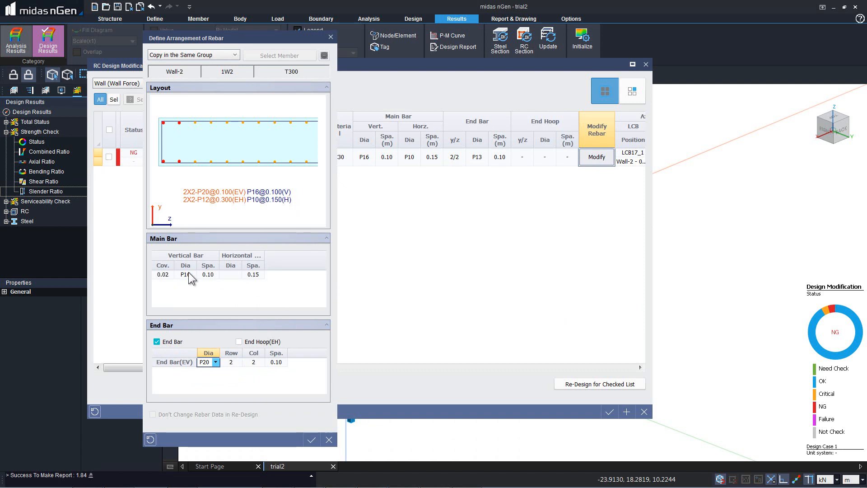
{"action": "left_click", "coordinate": [229, 274]}
{"action": "left_click", "coordinate": [237, 275]}
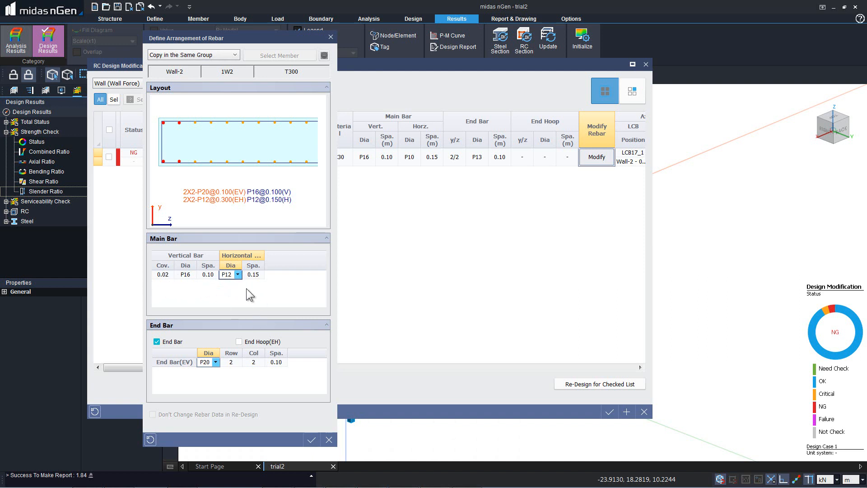
{"action": "left_click", "coordinate": [309, 440]}
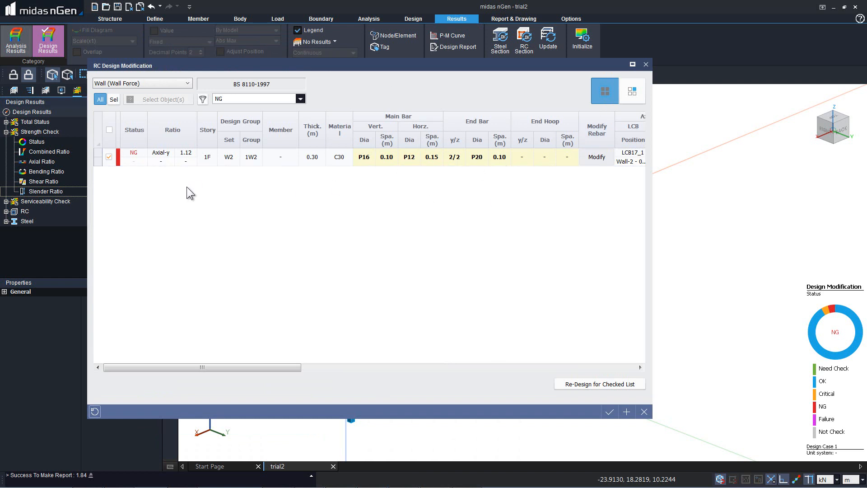
{"action": "left_click", "coordinate": [585, 385]}
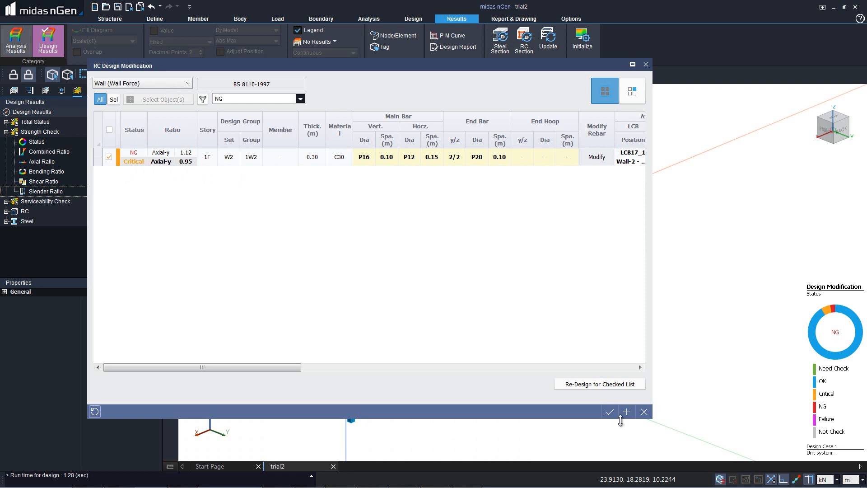
{"action": "left_click", "coordinate": [609, 412]}
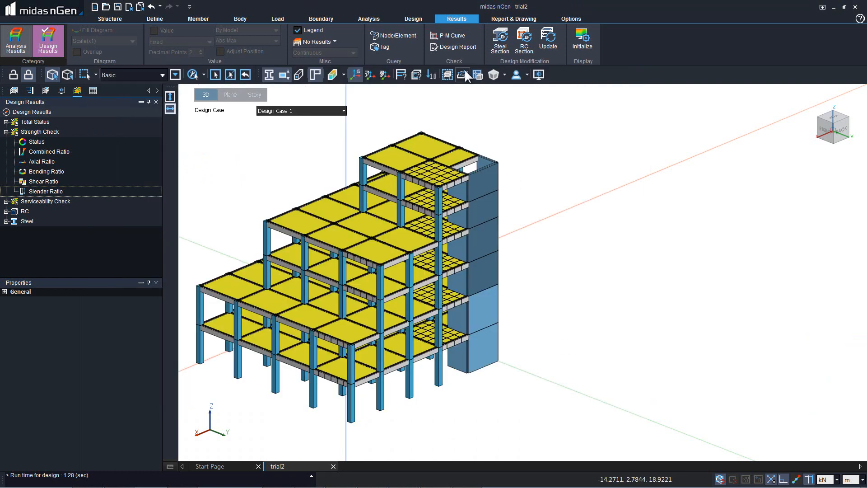
- Update the design with the modified rebar of wall group 1W2, accepting the deletion of the existing design results
{"action": "left_click", "coordinate": [545, 45]}
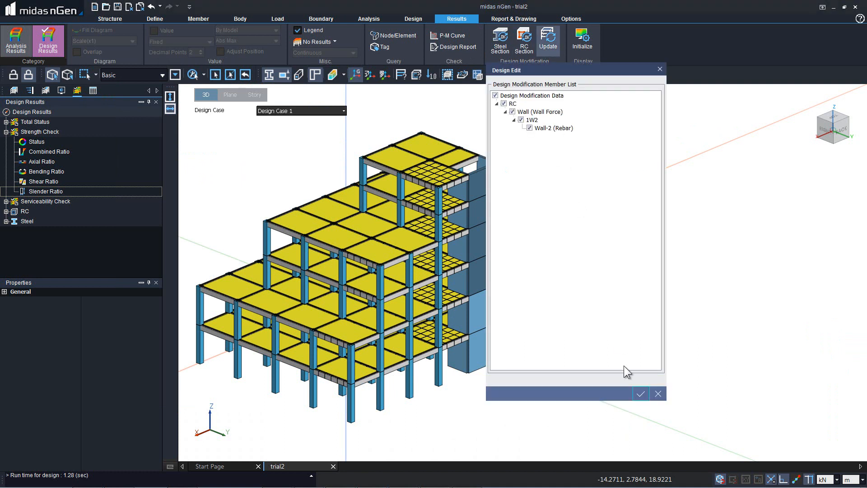
{"action": "left_click", "coordinate": [641, 393]}
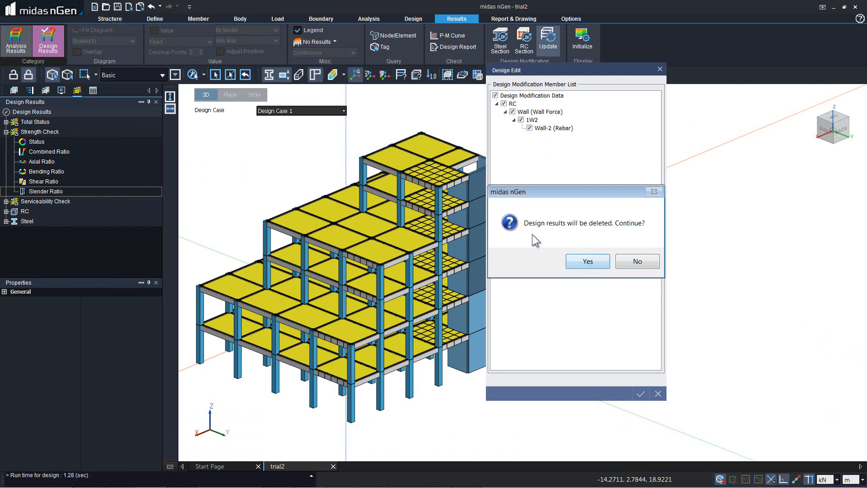
{"action": "left_click", "coordinate": [595, 263]}
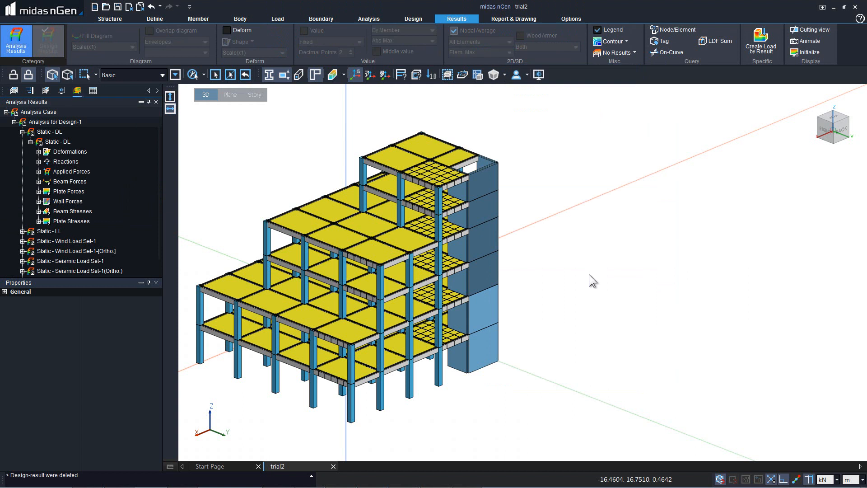
- Re-run the design for Design Case 1 with Rebar Auto-Arrangement enabled, using the Compare and Replace Previous Data option
{"action": "left_click", "coordinate": [413, 18]}
{"action": "left_click", "coordinate": [340, 41]}
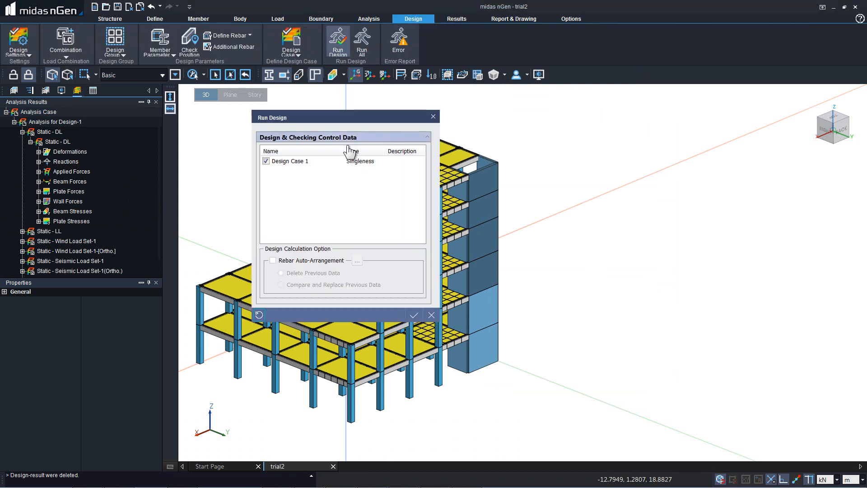
{"action": "left_click", "coordinate": [301, 261]}
{"action": "left_click", "coordinate": [304, 284]}
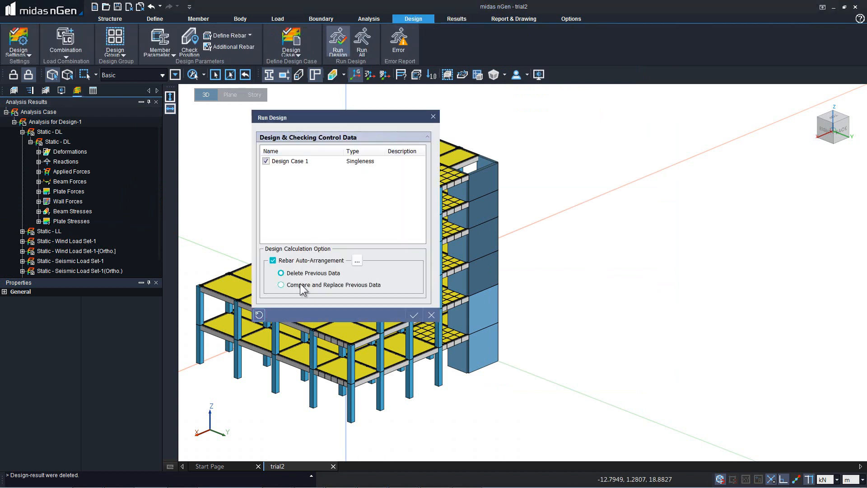
{"action": "left_click", "coordinate": [414, 315]}
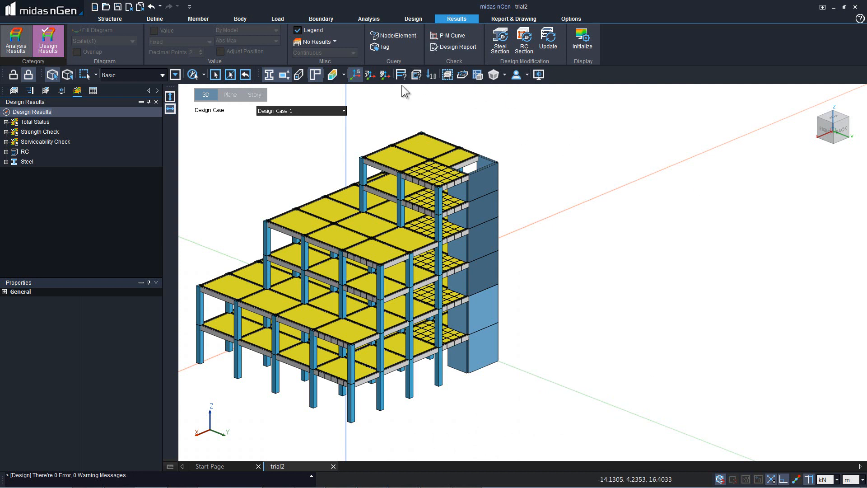
- Return the model to its home view and set up a Detail type member design report for Design Case 1
{"action": "middle_click", "coordinate": [602, 234]}
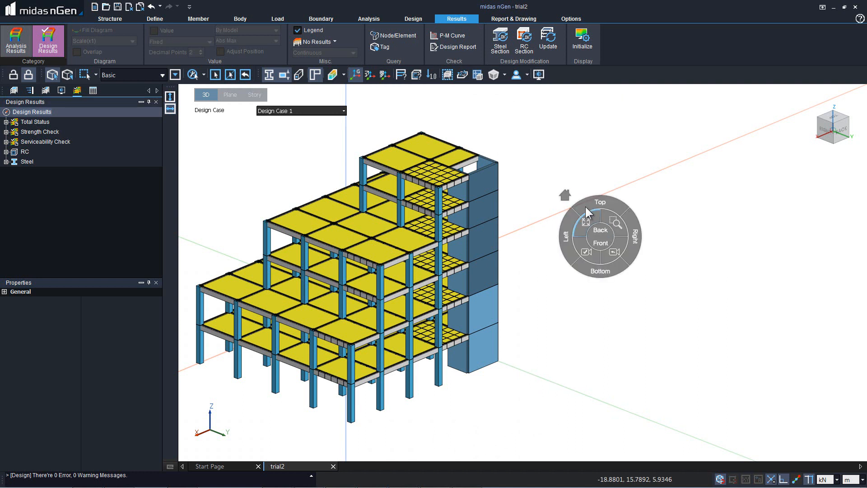
{"action": "left_click", "coordinate": [565, 196]}
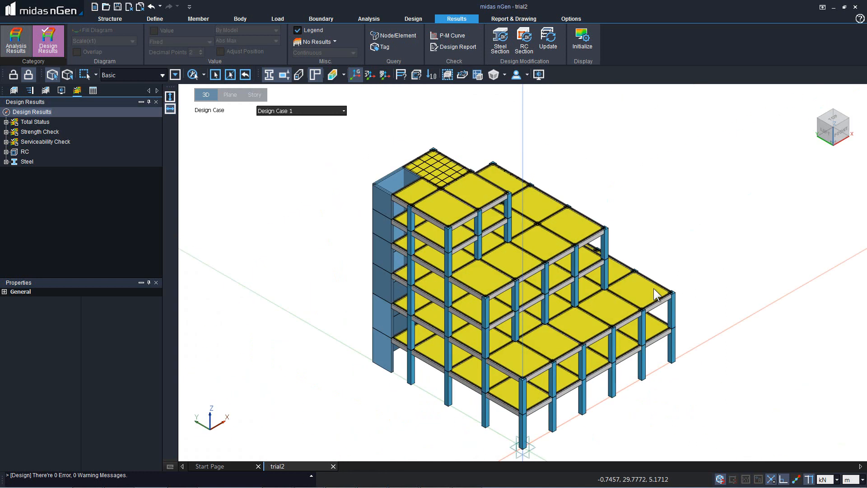
{"action": "left_click", "coordinate": [457, 47]}
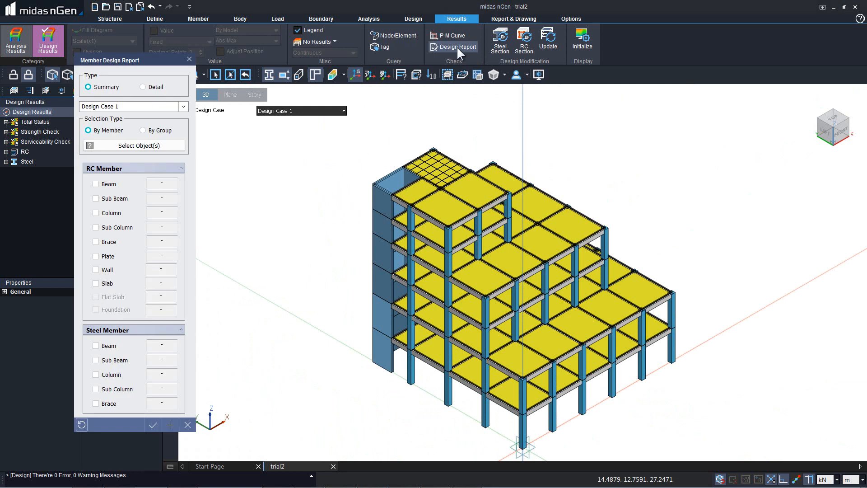
{"action": "left_click", "coordinate": [155, 87]}
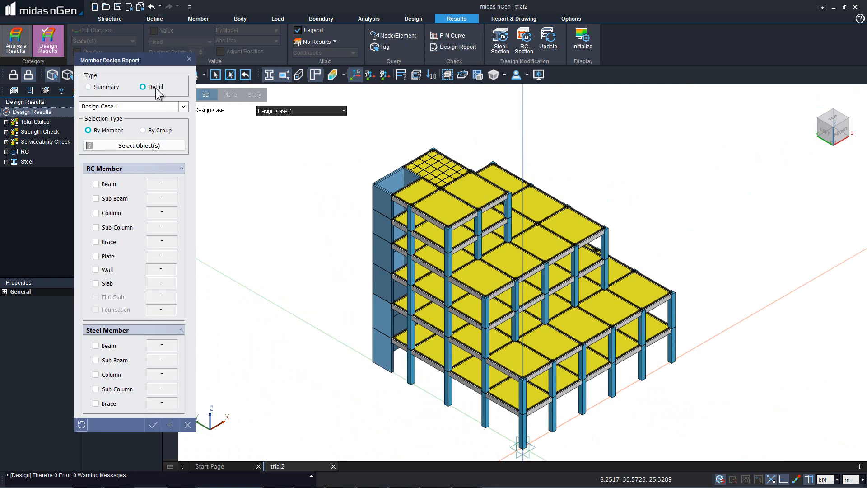
- Select three roof slabs, a top-storey wall and a ground-storey column by member, and generate their detailed report
{"action": "left_click", "coordinate": [416, 189]}
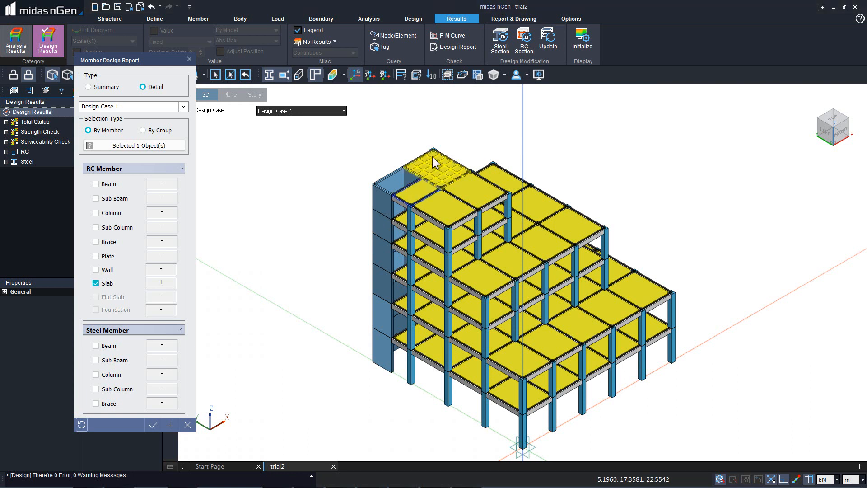
{"action": "left_click", "coordinate": [456, 204]}
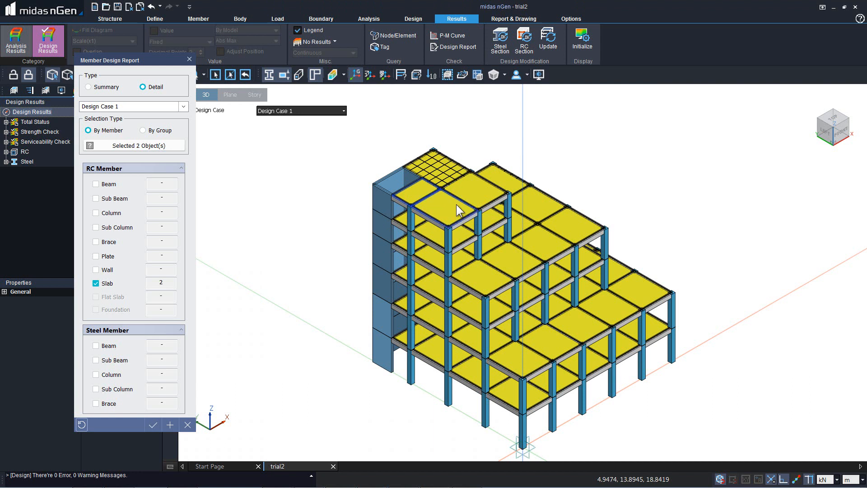
{"action": "left_click", "coordinate": [440, 159]}
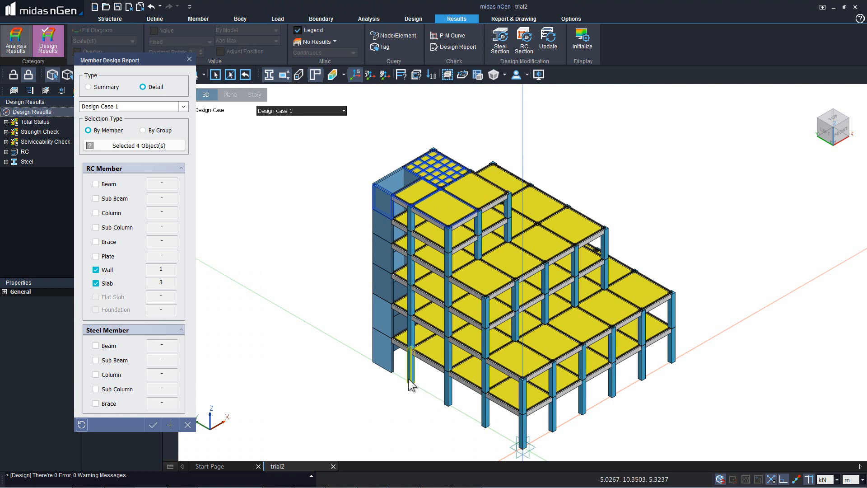
{"action": "left_click", "coordinate": [409, 364]}
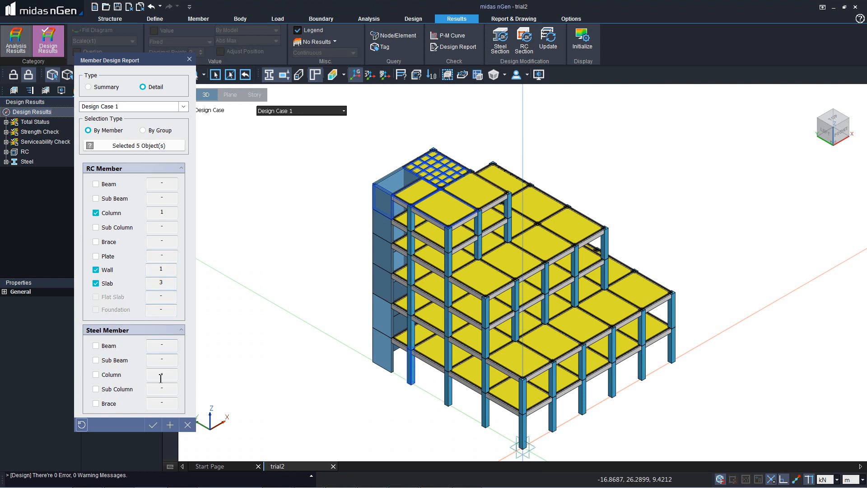
{"action": "left_click", "coordinate": [157, 419]}
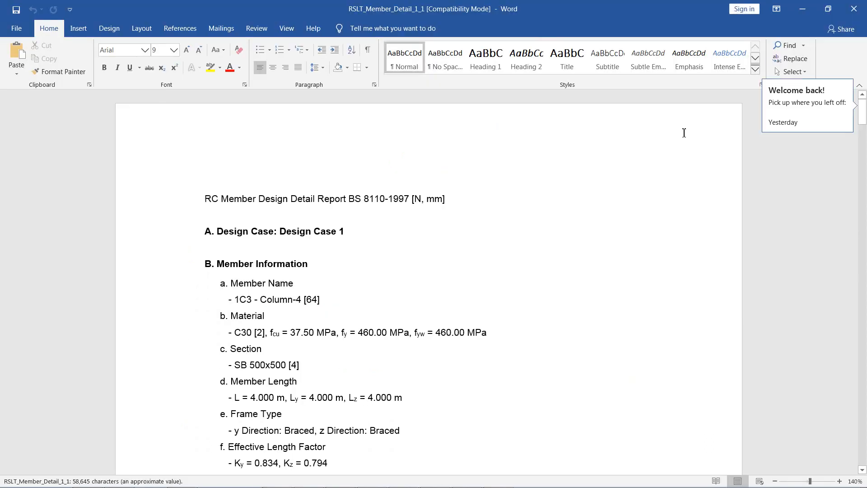
- Review column 1C3's member information, check-position results, load combinations and slenderness ratio calculation in the Word report
{"action": "scroll", "coordinate": [576, 231], "scroll_direction": "down", "scroll_amount": 3}
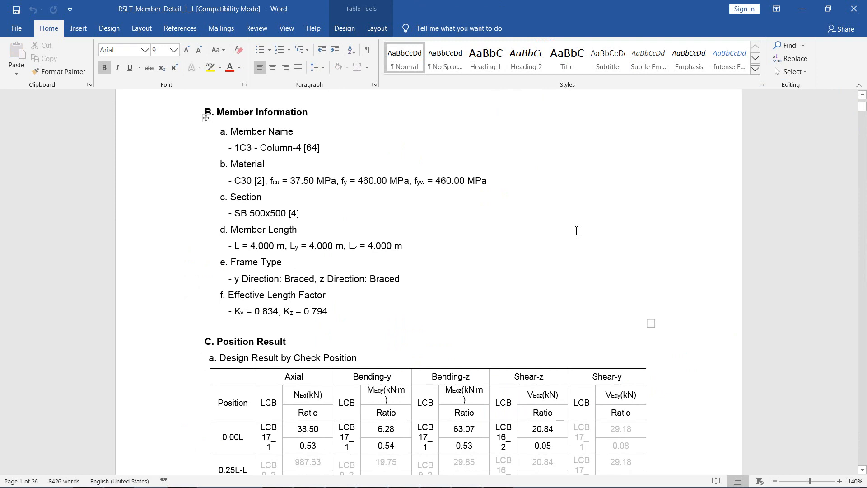
{"action": "scroll", "coordinate": [576, 231], "scroll_direction": "down", "scroll_amount": 14}
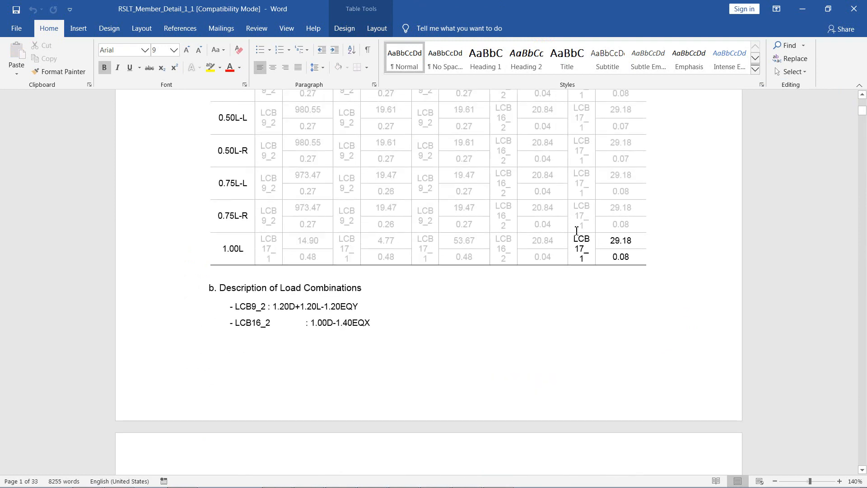
{"action": "scroll", "coordinate": [576, 230], "scroll_direction": "down", "scroll_amount": 3}
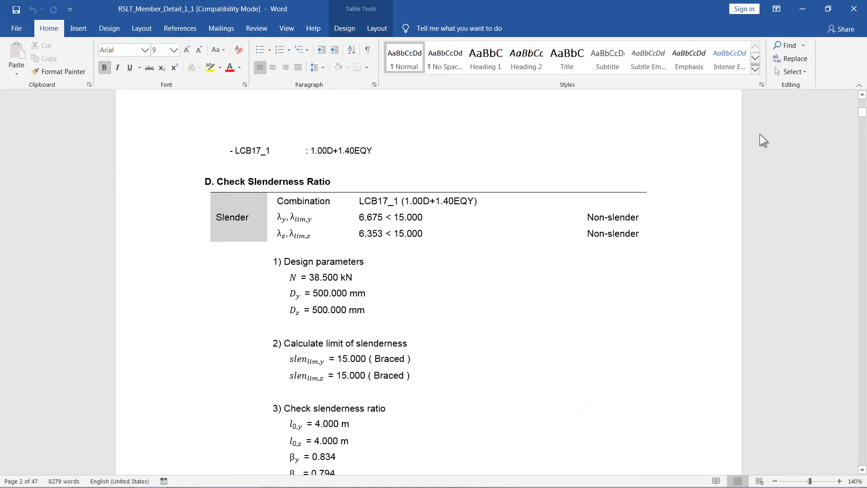
{"action": "scroll", "coordinate": [760, 134], "scroll_direction": "down", "scroll_amount": 4}
{"action": "scroll", "coordinate": [761, 134], "scroll_direction": "down", "scroll_amount": 12}
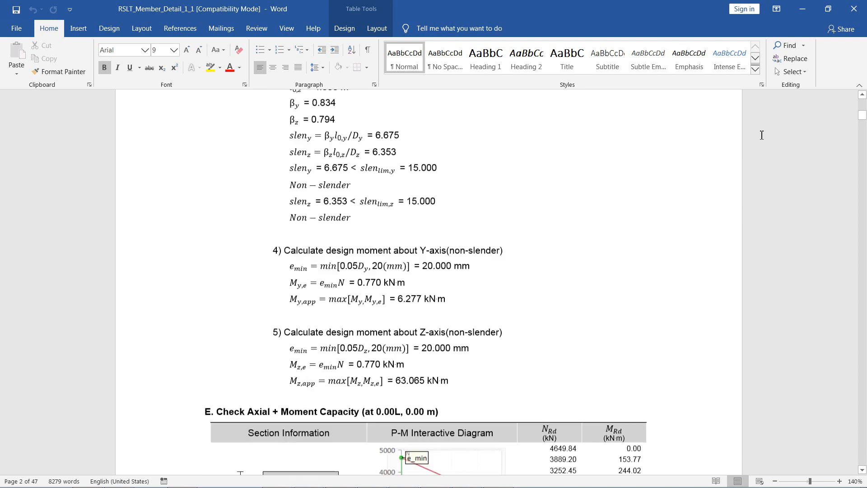
{"action": "scroll", "coordinate": [761, 134], "scroll_direction": "up", "scroll_amount": 4}
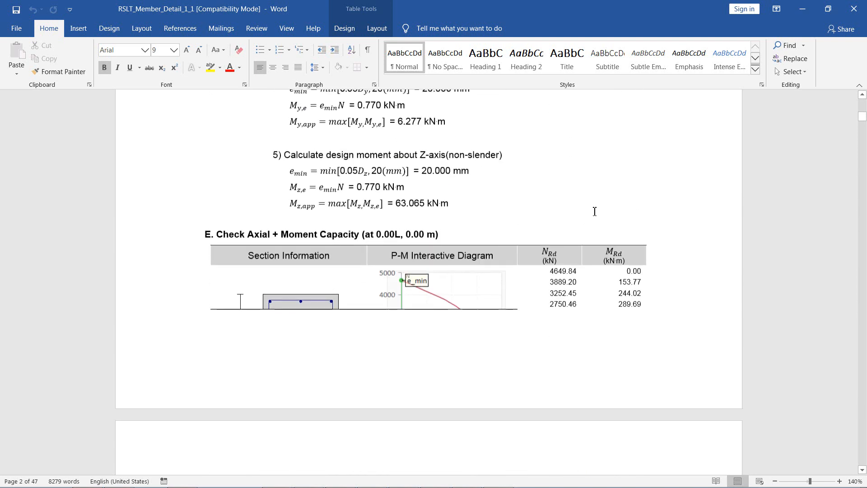
- Insert blank lines before section E, Check Axial + Moment Capacity, to push its split table onto the next page
{"action": "left_click", "coordinate": [484, 222]}
{"action": "key", "text": "Return"}
{"action": "key", "text": "Return"}
{"action": "key", "text": "Return"}
{"action": "key", "text": "Return"}
{"action": "key", "text": "Return"}
{"action": "key", "text": "Return"}
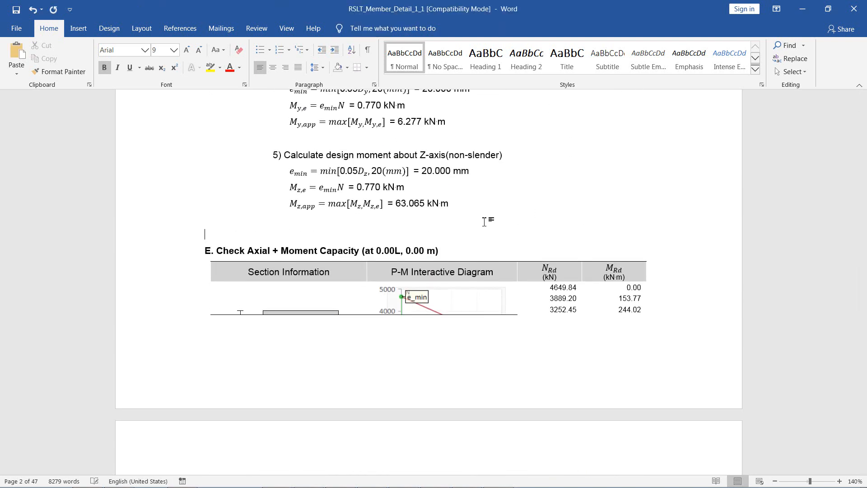
{"action": "scroll", "coordinate": [484, 221], "scroll_direction": "down", "scroll_amount": 10}
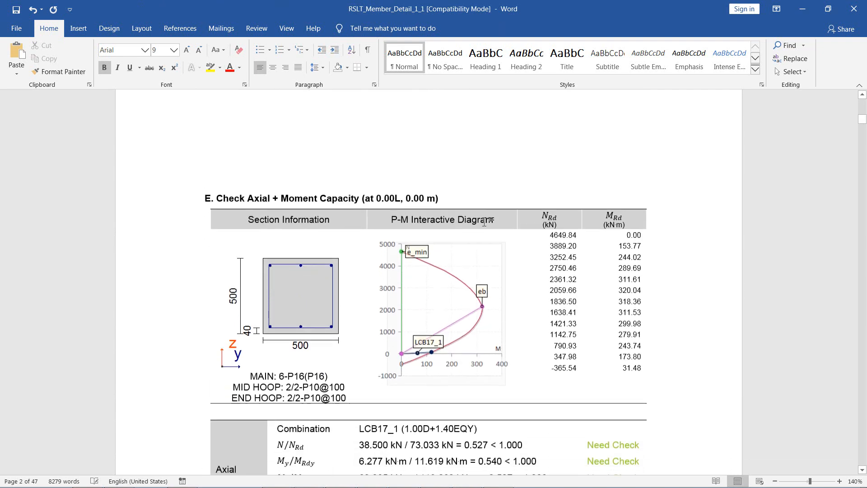
- Examine the column's axial and moment ratios, rebar capacity table and shear capacity calculations
{"action": "scroll", "coordinate": [590, 197], "scroll_direction": "down", "scroll_amount": 20}
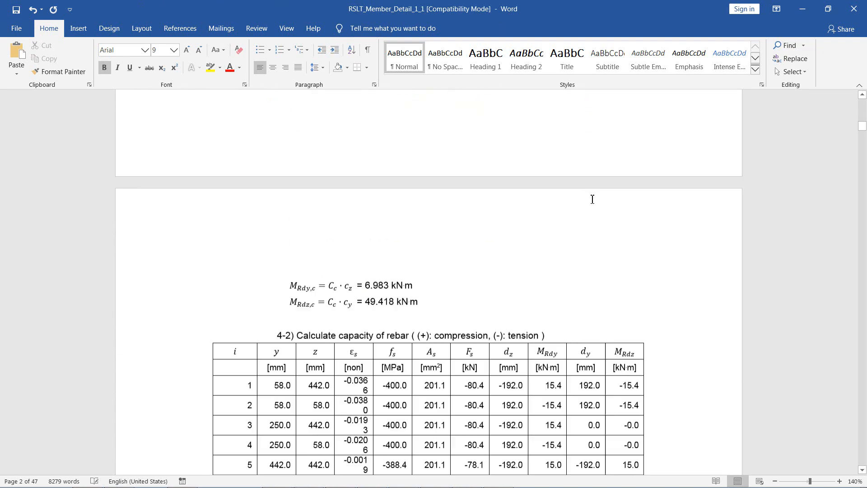
{"action": "scroll", "coordinate": [592, 199], "scroll_direction": "down", "scroll_amount": 20}
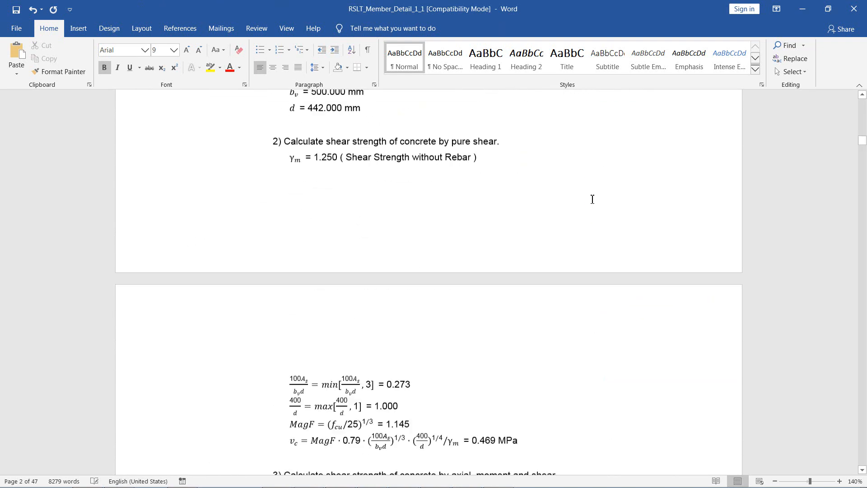
{"action": "scroll", "coordinate": [592, 199], "scroll_direction": "down", "scroll_amount": 20}
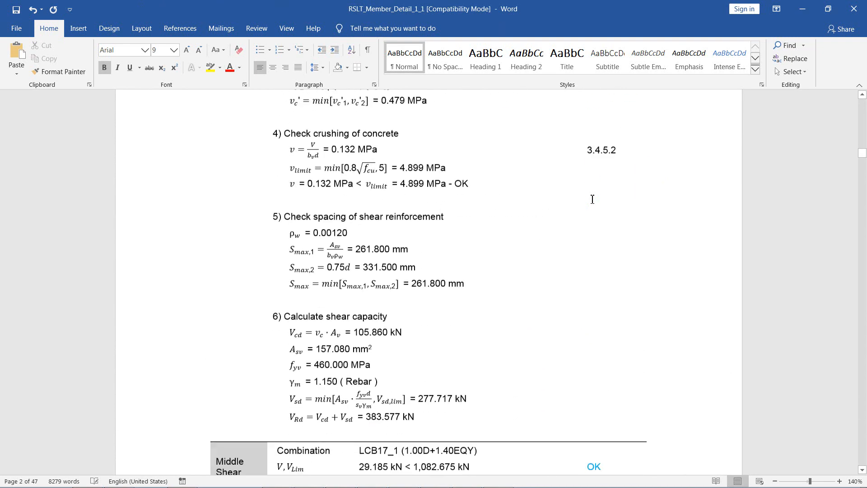
- Review wall 6W1's member information and minor-axis shear capacity check, including the code clause reference beside the concrete crushing check
{"action": "scroll", "coordinate": [592, 199], "scroll_direction": "down", "scroll_amount": 7}
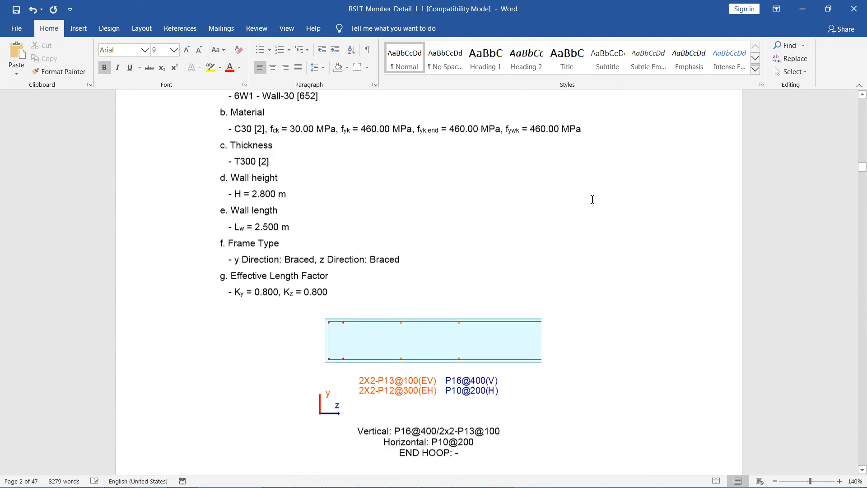
{"action": "scroll", "coordinate": [592, 199], "scroll_direction": "up", "scroll_amount": 5}
{"action": "scroll", "coordinate": [592, 199], "scroll_direction": "down", "scroll_amount": 20}
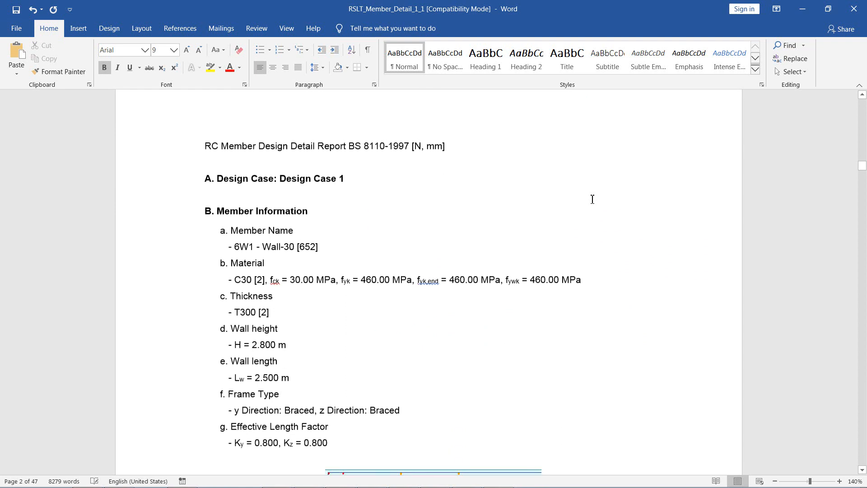
{"action": "scroll", "coordinate": [592, 199], "scroll_direction": "down", "scroll_amount": 2}
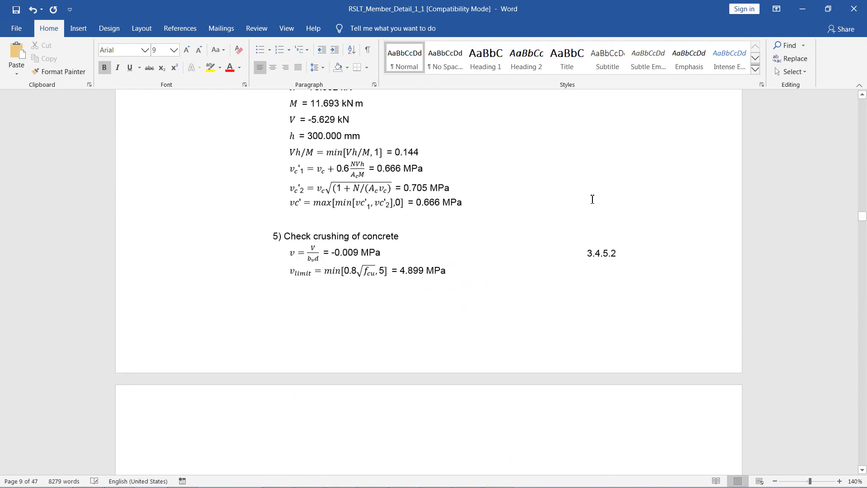
{"action": "left_click", "coordinate": [587, 258]}
{"action": "left_click_drag", "start_coordinate": [591, 251], "coordinate": [622, 250]}
{"action": "left_click", "coordinate": [468, 284]}
{"action": "scroll", "coordinate": [431, 262], "scroll_direction": "up", "scroll_amount": 3}
{"action": "scroll", "coordinate": [431, 262], "scroll_direction": "up", "scroll_amount": 1}
{"action": "scroll", "coordinate": [573, 271], "scroll_direction": "up", "scroll_amount": 8}
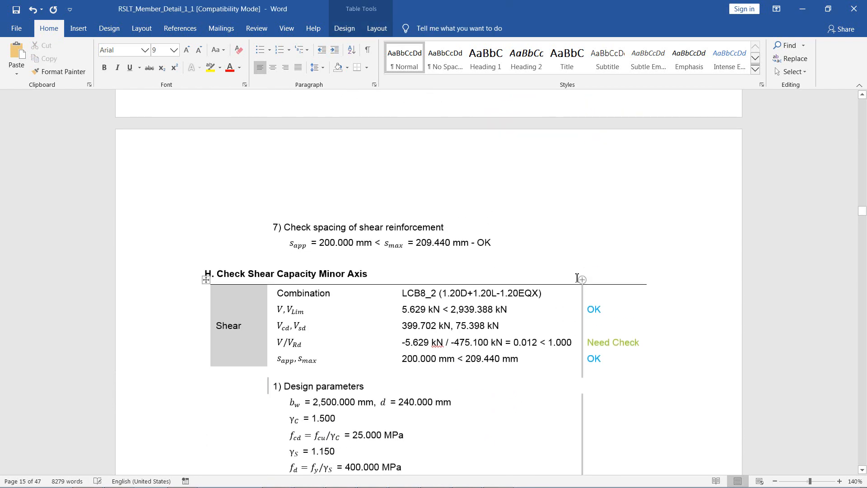
{"action": "scroll", "coordinate": [620, 286], "scroll_direction": "down", "scroll_amount": 20}
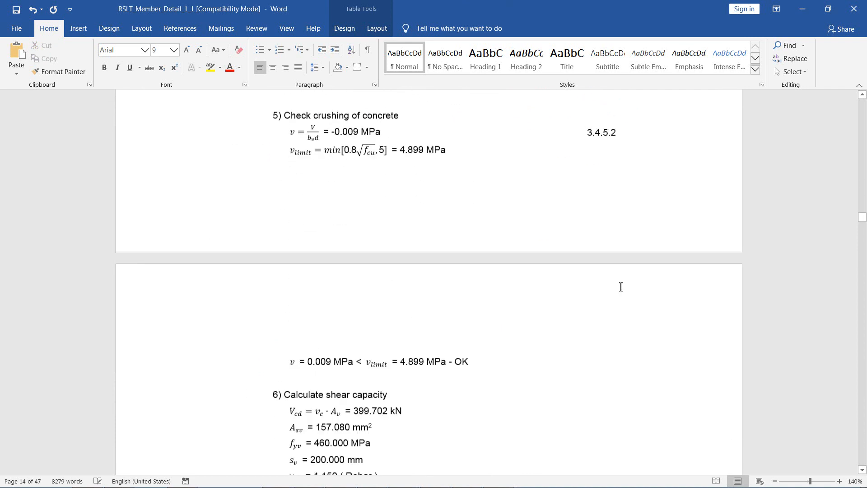
- Review slab RS2's member information, rebar layout and x-direction moment and shear capacity checks
{"action": "scroll", "coordinate": [620, 287], "scroll_direction": "down", "scroll_amount": 10}
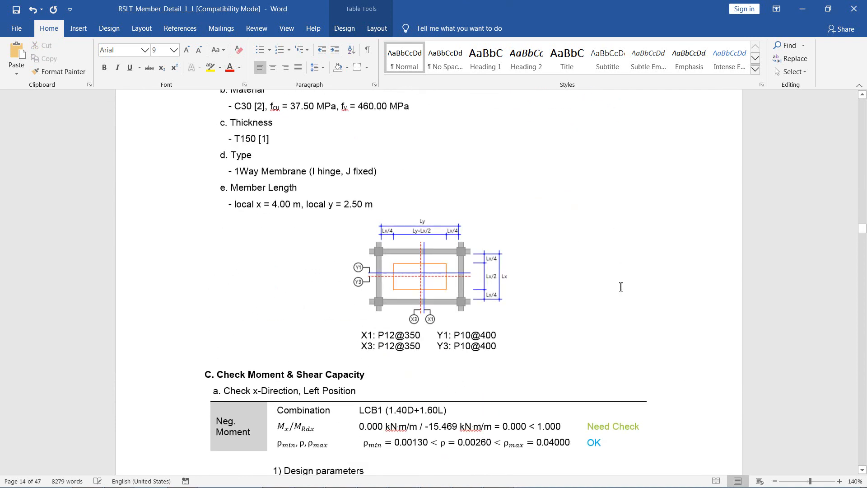
{"action": "scroll", "coordinate": [621, 286], "scroll_direction": "up", "scroll_amount": 4}
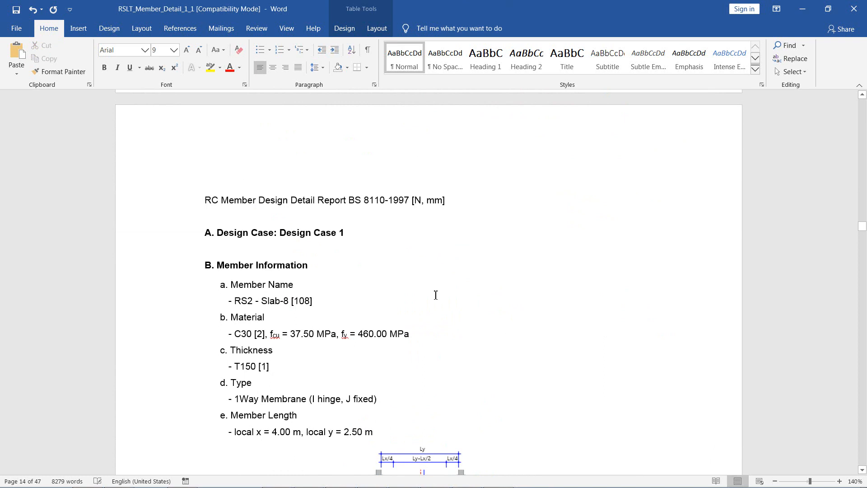
{"action": "scroll", "coordinate": [525, 264], "scroll_direction": "down", "scroll_amount": 2}
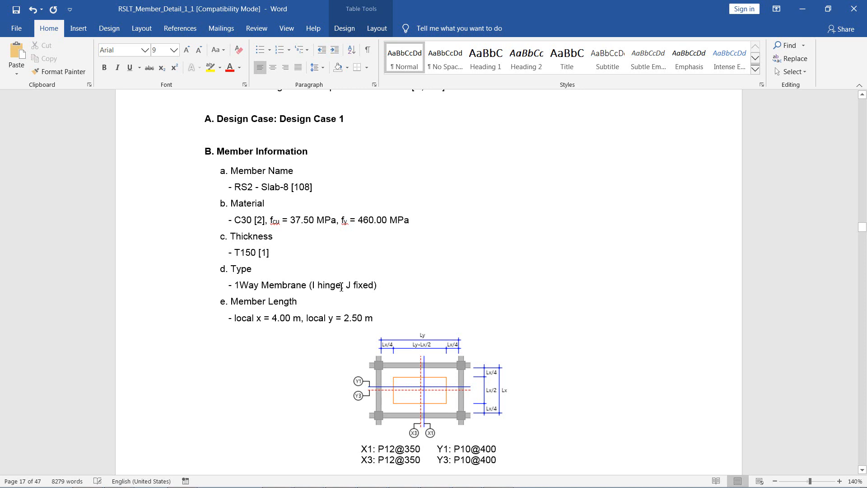
{"action": "scroll", "coordinate": [542, 303], "scroll_direction": "down", "scroll_amount": 15}
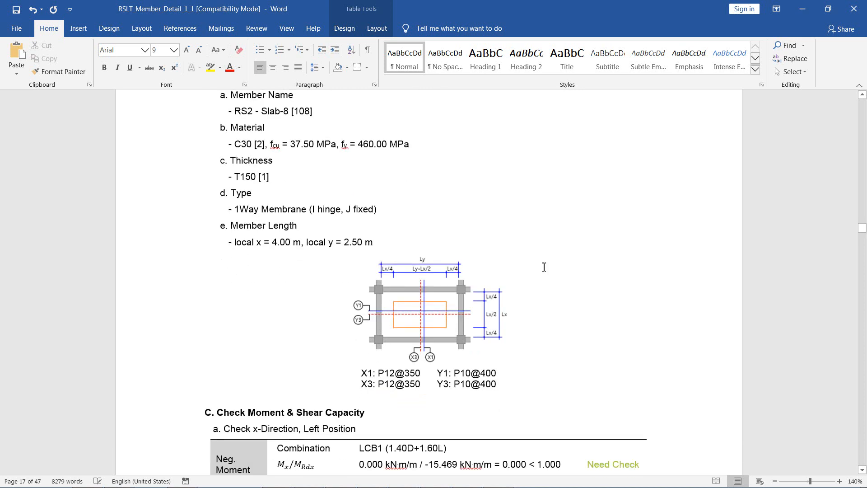
{"action": "scroll", "coordinate": [358, 230], "scroll_direction": "down", "scroll_amount": 15}
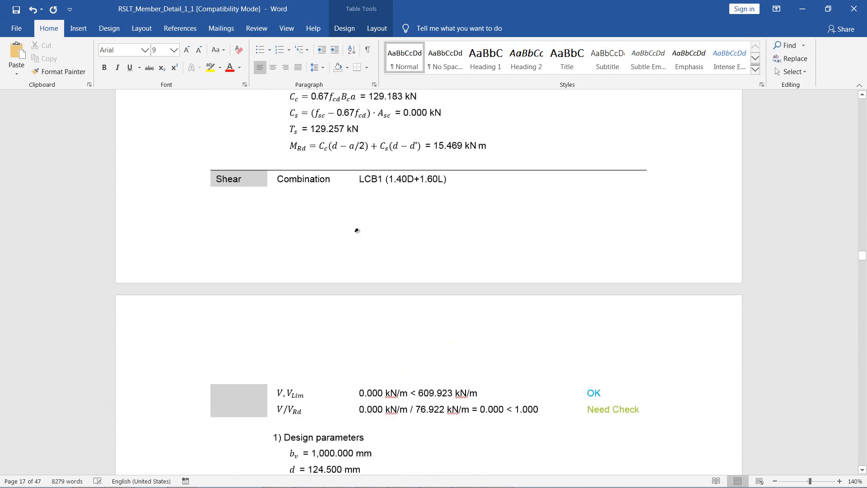
- Examine slab RS2's moment and shear capacity checks for the x-direction right position and the y-direction left position
{"action": "scroll", "coordinate": [360, 230], "scroll_direction": "up", "scroll_amount": 3}
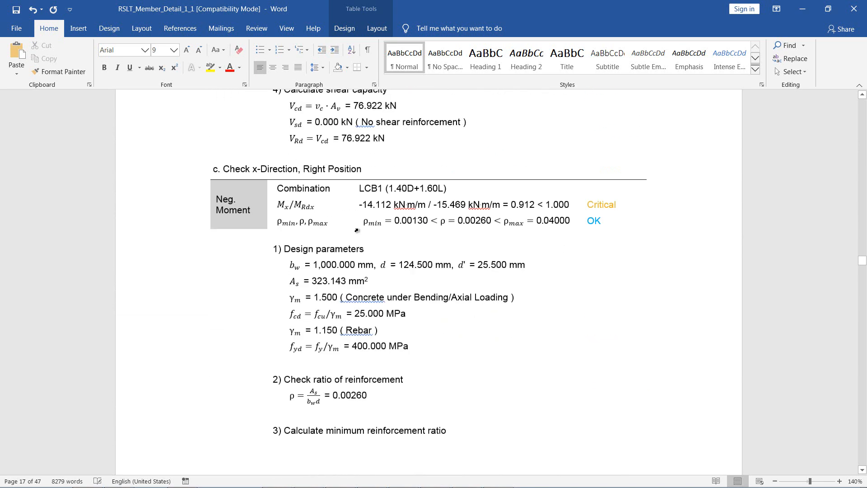
{"action": "scroll", "coordinate": [328, 276], "scroll_direction": "down", "scroll_amount": 12}
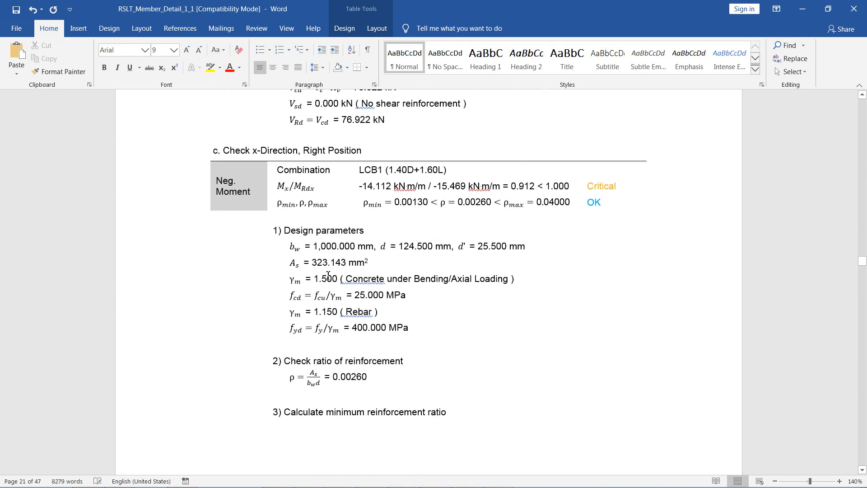
{"action": "scroll", "coordinate": [329, 275], "scroll_direction": "down", "scroll_amount": 20}
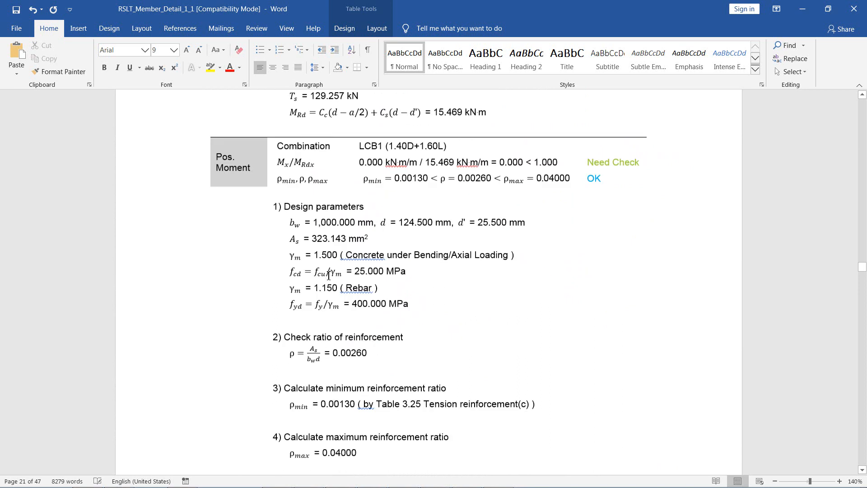
{"action": "scroll", "coordinate": [327, 274], "scroll_direction": "down", "scroll_amount": 20}
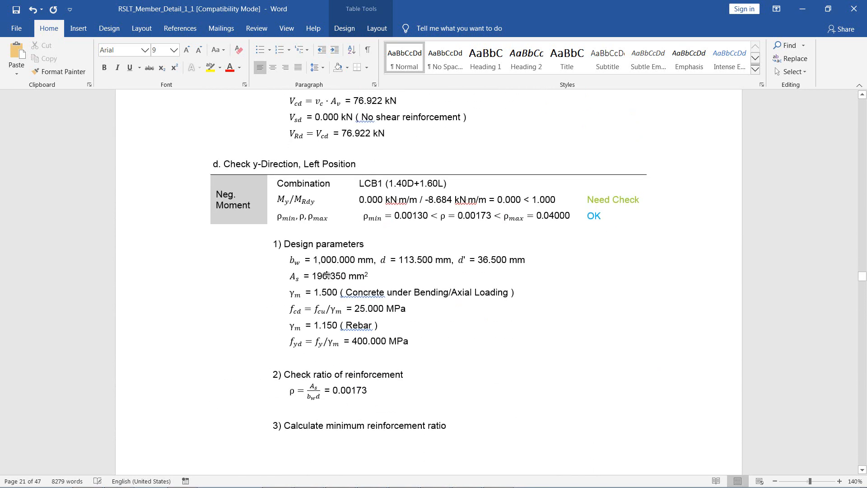
{"action": "scroll", "coordinate": [329, 275], "scroll_direction": "down", "scroll_amount": 20}
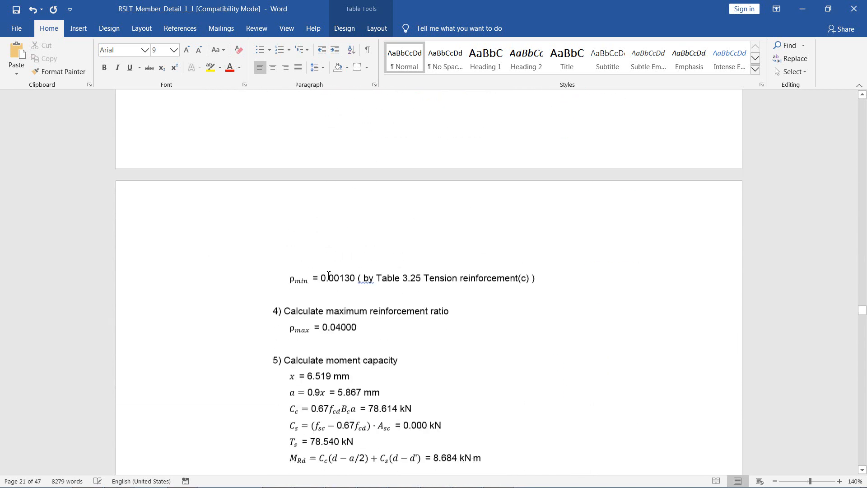
- Review slab RS1's member information, including its edge-condition type, member lengths and rebar layout
{"action": "scroll", "coordinate": [329, 276], "scroll_direction": "down", "scroll_amount": 15}
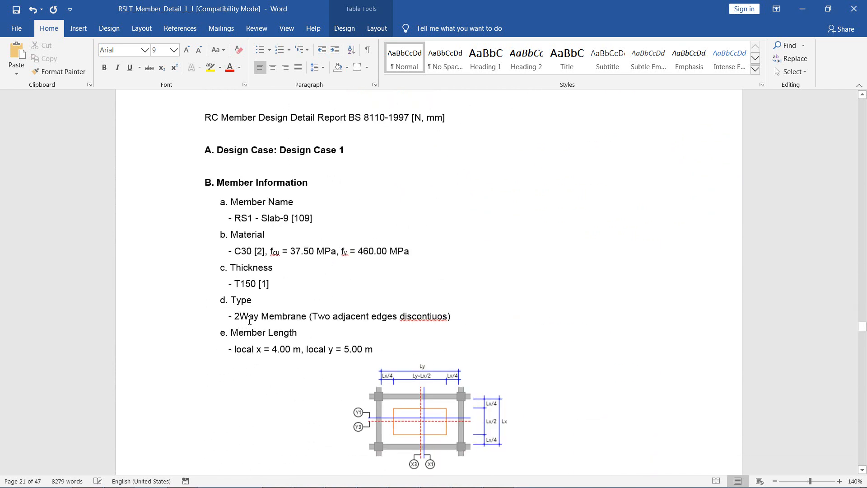
{"action": "left_click_drag", "start_coordinate": [315, 318], "coordinate": [397, 319]}
{"action": "left_click", "coordinate": [388, 336]}
{"action": "scroll", "coordinate": [516, 194], "scroll_direction": "down", "scroll_amount": 3}
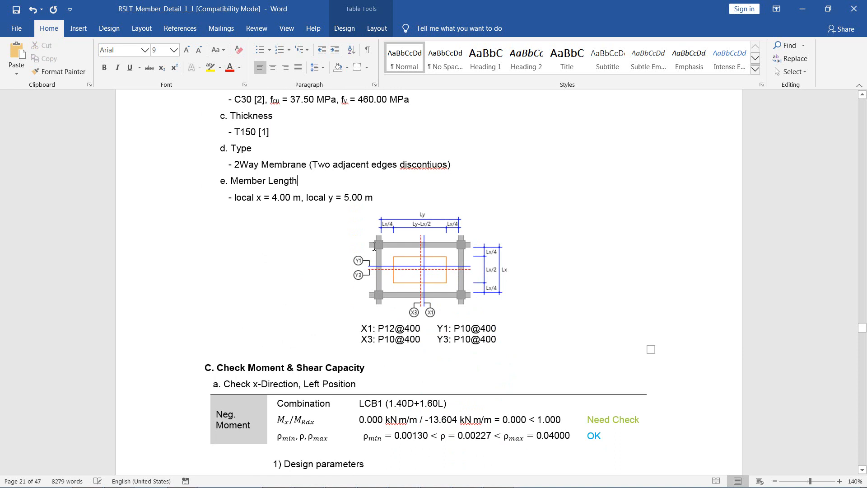
{"action": "scroll", "coordinate": [374, 246], "scroll_direction": "down", "scroll_amount": 1}
- Find slab RS3's section near the end of the report and review its member information, highlighting the 2Way Plate type
{"action": "left_click_drag", "start_coordinate": [862, 328], "coordinate": [844, 469]}
{"action": "scroll", "coordinate": [810, 419], "scroll_direction": "up", "scroll_amount": 6}
{"action": "scroll", "coordinate": [810, 419], "scroll_direction": "up", "scroll_amount": 20}
{"action": "scroll", "coordinate": [813, 376], "scroll_direction": "up", "scroll_amount": 20}
{"action": "scroll", "coordinate": [811, 375], "scroll_direction": "up", "scroll_amount": 20}
{"action": "scroll", "coordinate": [814, 374], "scroll_direction": "up", "scroll_amount": 15}
{"action": "scroll", "coordinate": [812, 372], "scroll_direction": "up", "scroll_amount": 20}
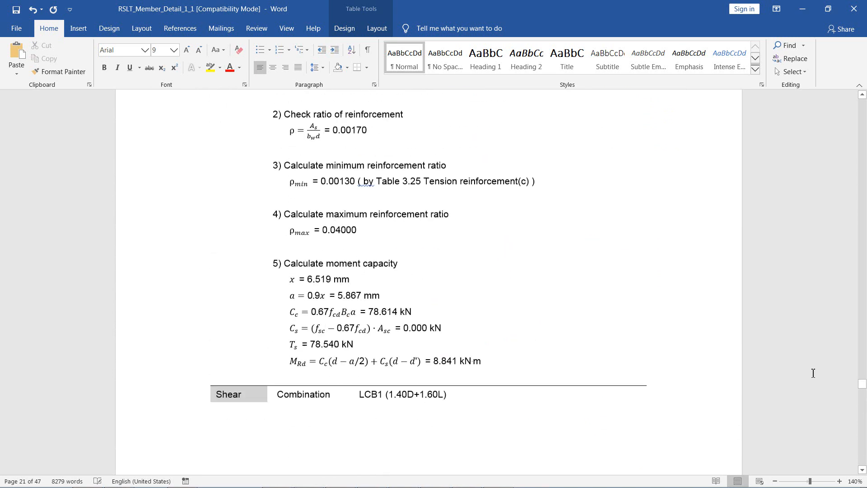
{"action": "scroll", "coordinate": [812, 373], "scroll_direction": "up", "scroll_amount": 20}
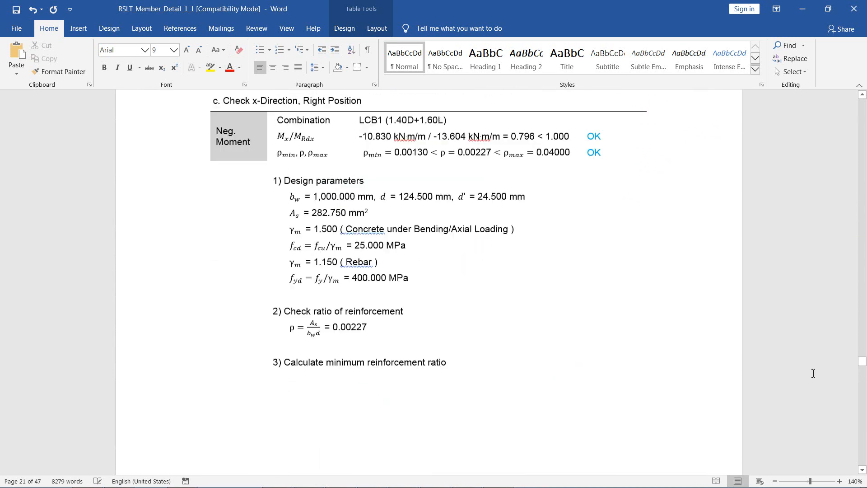
{"action": "scroll", "coordinate": [813, 373], "scroll_direction": "up", "scroll_amount": 15}
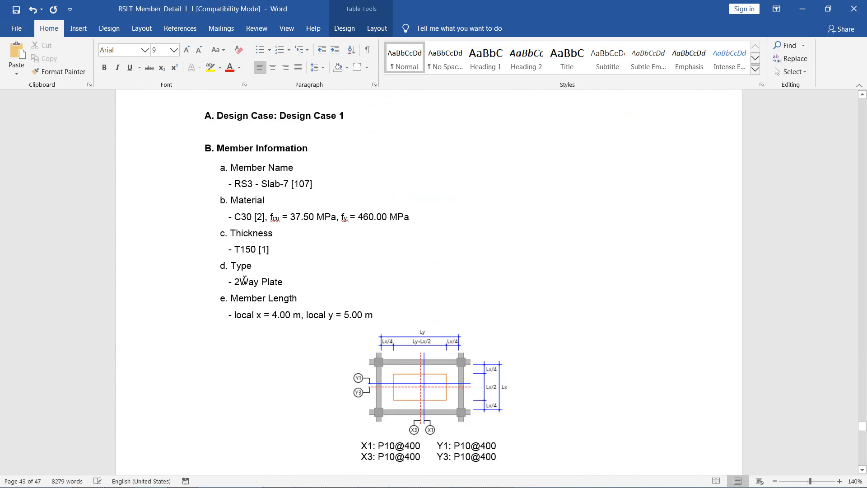
{"action": "left_click_drag", "start_coordinate": [236, 282], "coordinate": [283, 281]}
{"action": "left_click", "coordinate": [391, 300]}
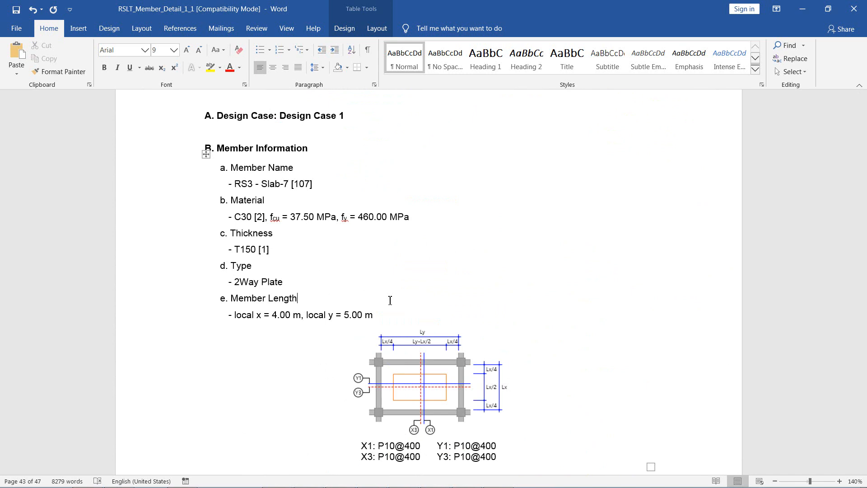
- Review slab RS3's moment and shear capacity checks and close the detail report without saving changes
{"action": "scroll", "coordinate": [400, 312], "scroll_direction": "down", "scroll_amount": 8}
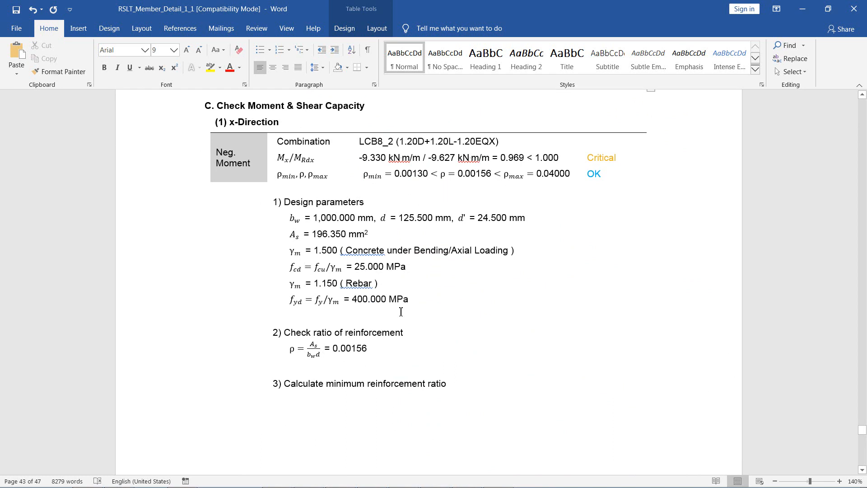
{"action": "scroll", "coordinate": [564, 315], "scroll_direction": "down", "scroll_amount": 20}
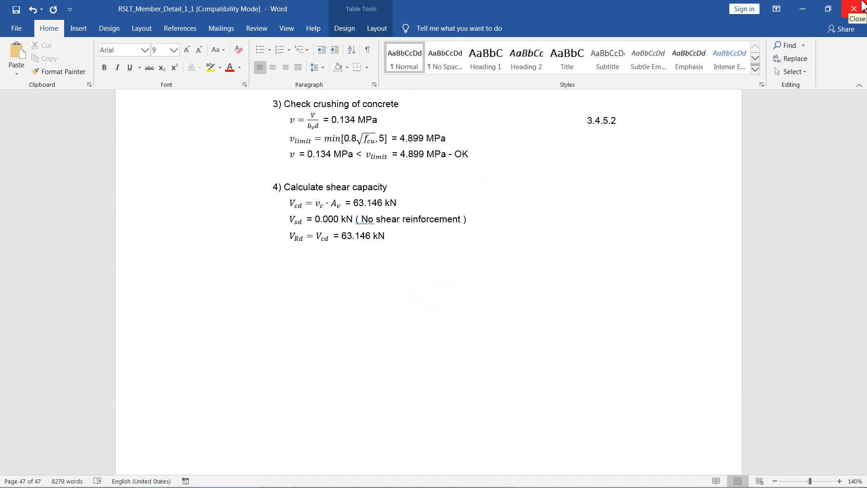
{"action": "left_click", "coordinate": [863, 6]}
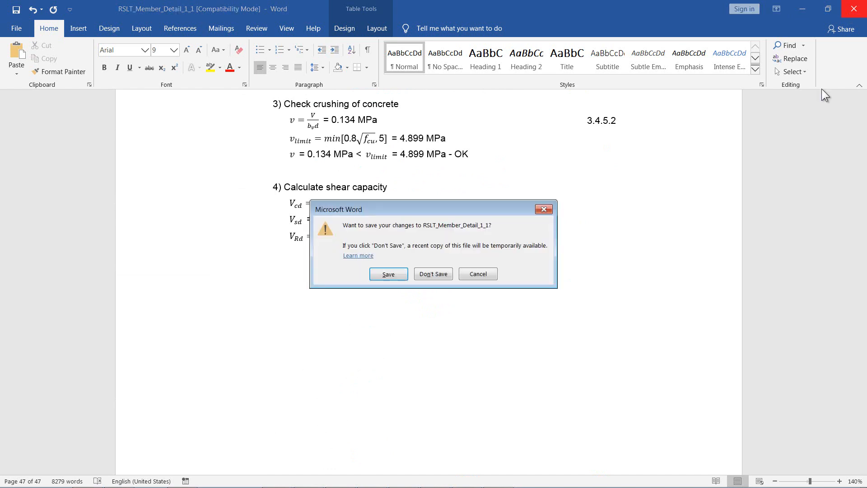
{"action": "left_click", "coordinate": [429, 274]}
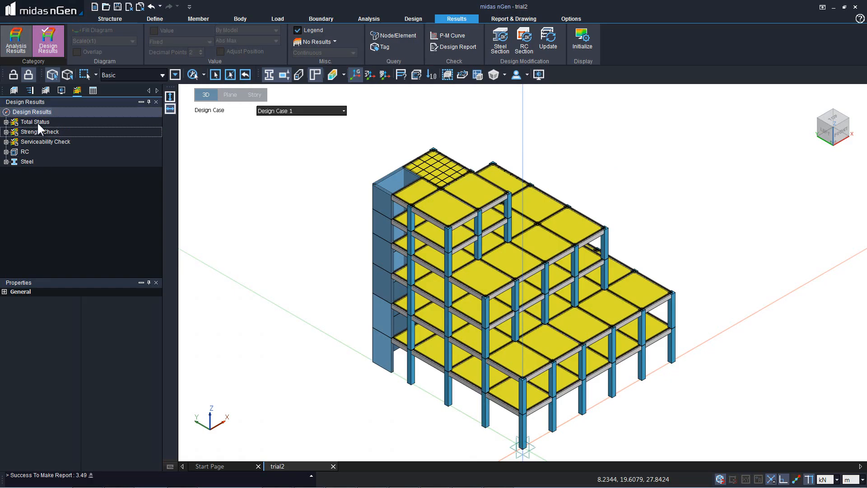
- Open the RC design result table for beams from the design results tables in midas nGen
{"action": "left_click", "coordinate": [93, 91]}
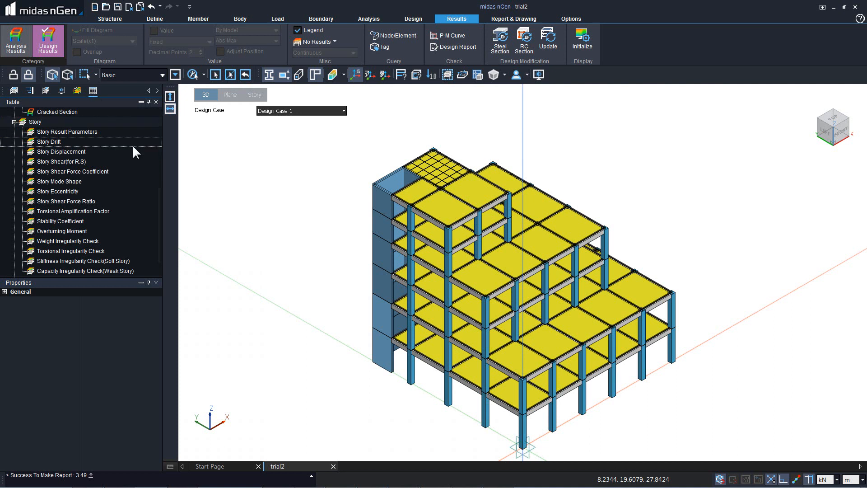
{"action": "left_click", "coordinate": [14, 123]}
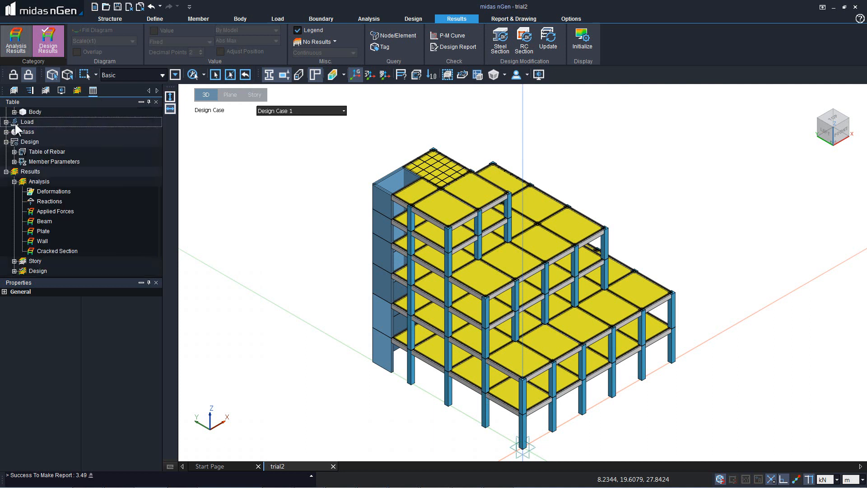
{"action": "left_click", "coordinate": [12, 272]}
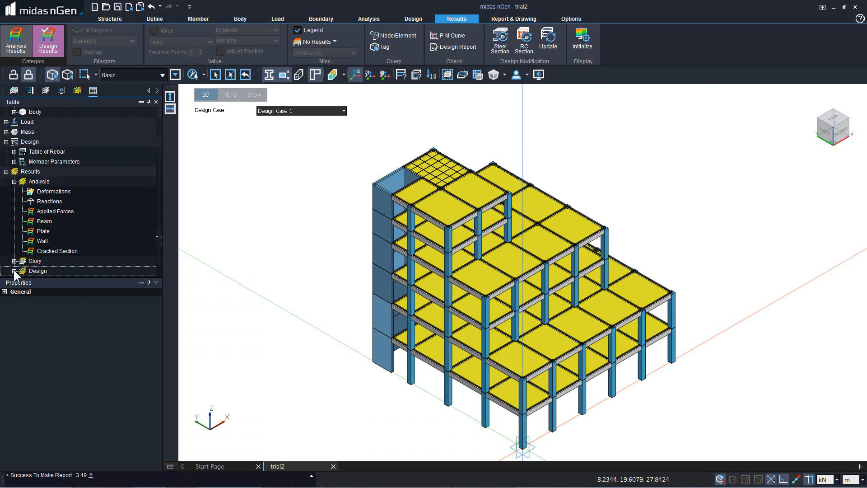
{"action": "left_click", "coordinate": [13, 270]}
{"action": "left_click", "coordinate": [106, 112]}
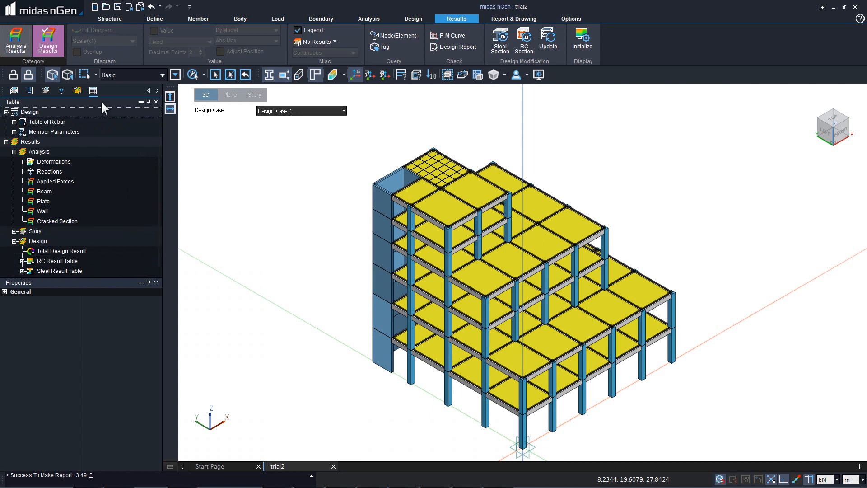
{"action": "left_click", "coordinate": [22, 261]}
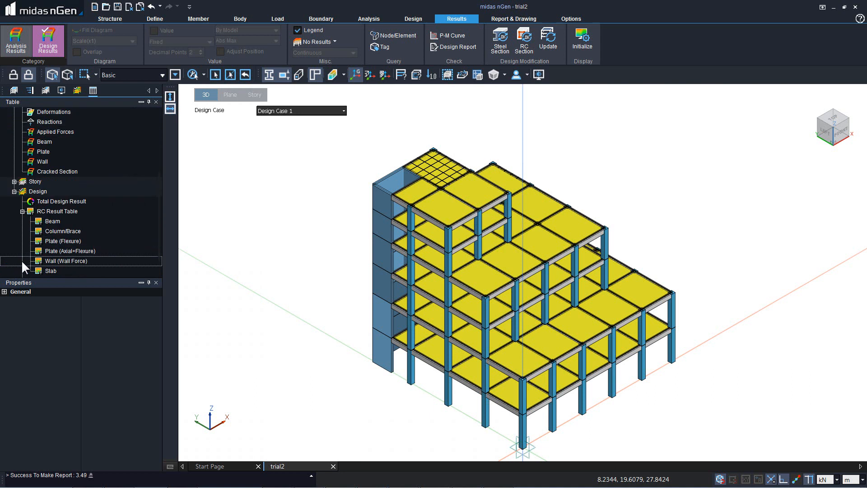
{"action": "double_click", "coordinate": [55, 220]}
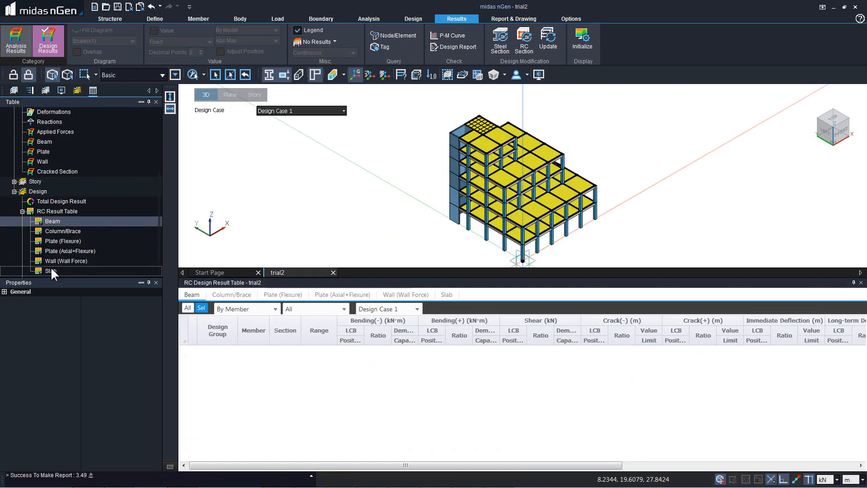
- View the beam design results for all members, restrict the table to selected members again, and close it
{"action": "left_click", "coordinate": [188, 309]}
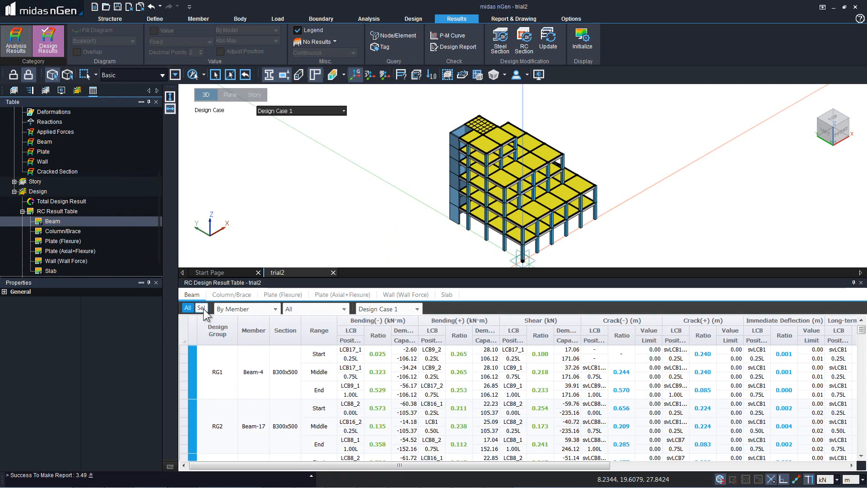
{"action": "left_click", "coordinate": [202, 308]}
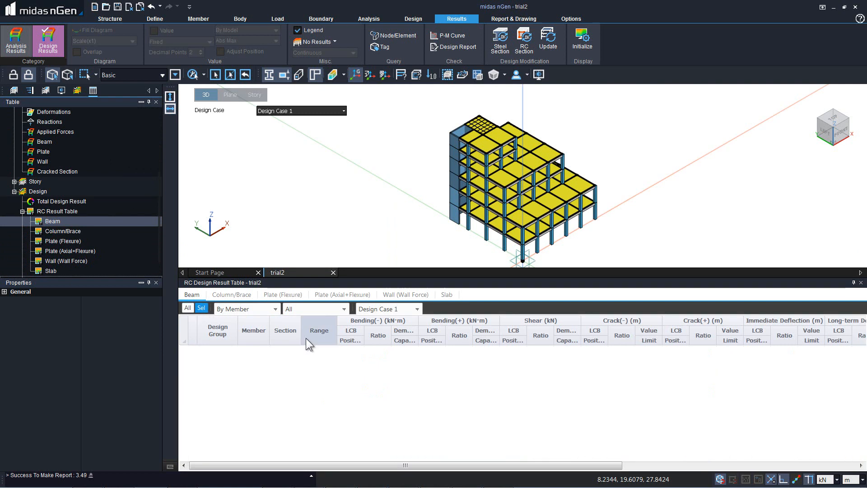
{"action": "left_click", "coordinate": [861, 283]}
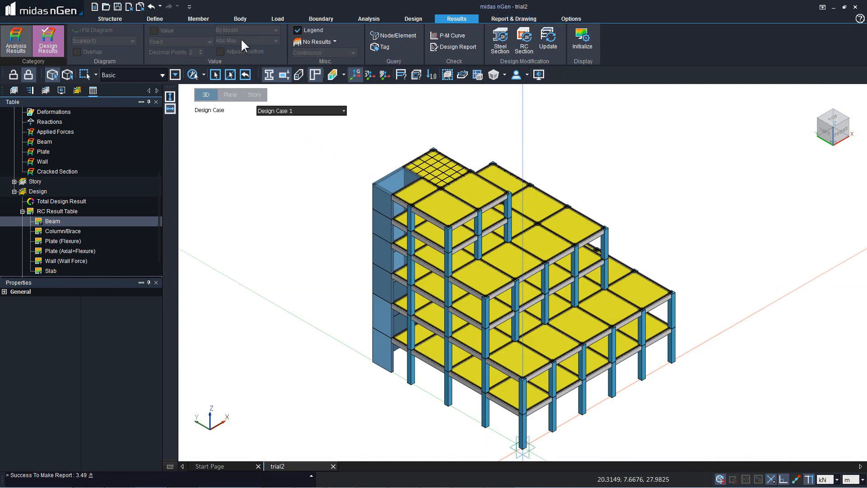